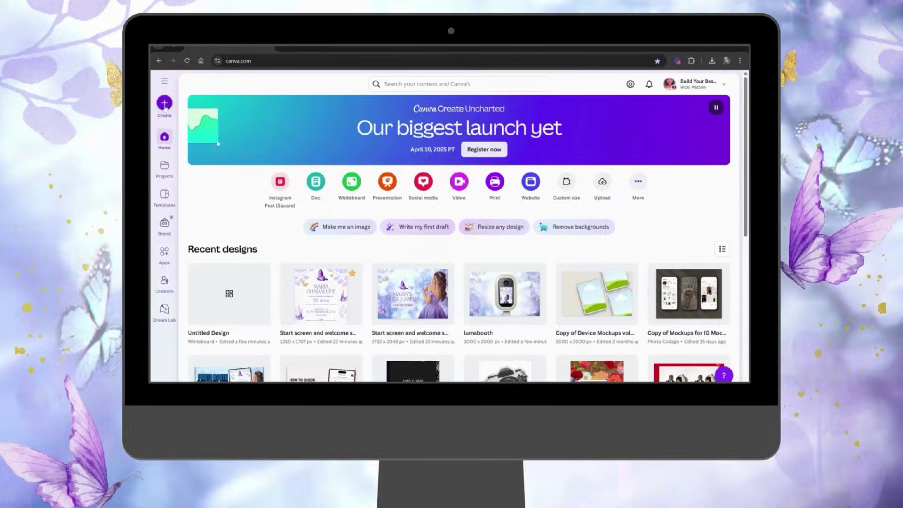
Step: Start a new Canva design with a custom size
{"action": "left_click", "coordinate": [164, 103]}
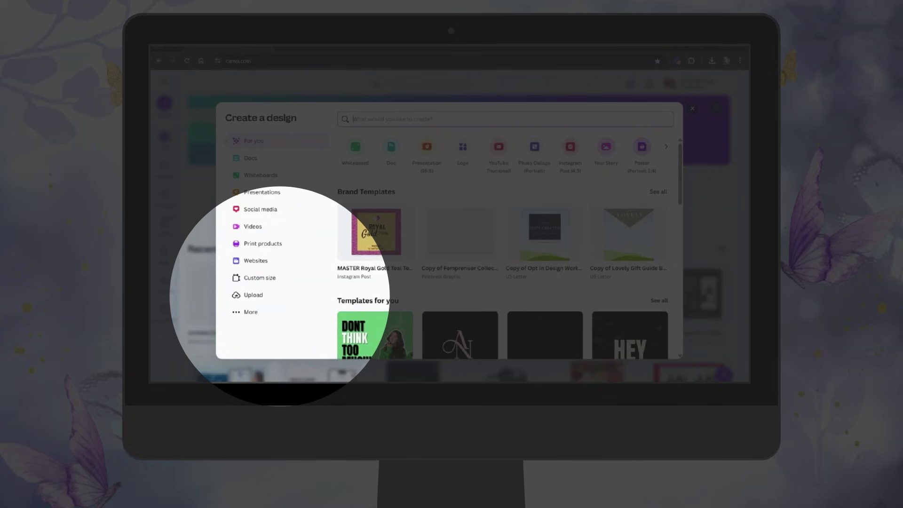
{"action": "left_click", "coordinate": [249, 278]}
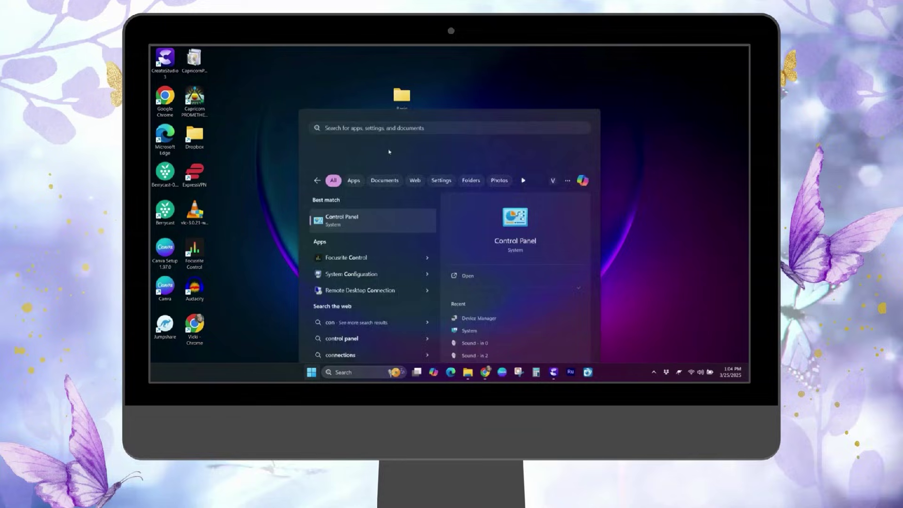
Step: Check the 1920 × 1200 screen resolution on Windows' Display settings page
{"action": "left_click", "coordinate": [372, 153]}
{"action": "left_click", "coordinate": [254, 269]}
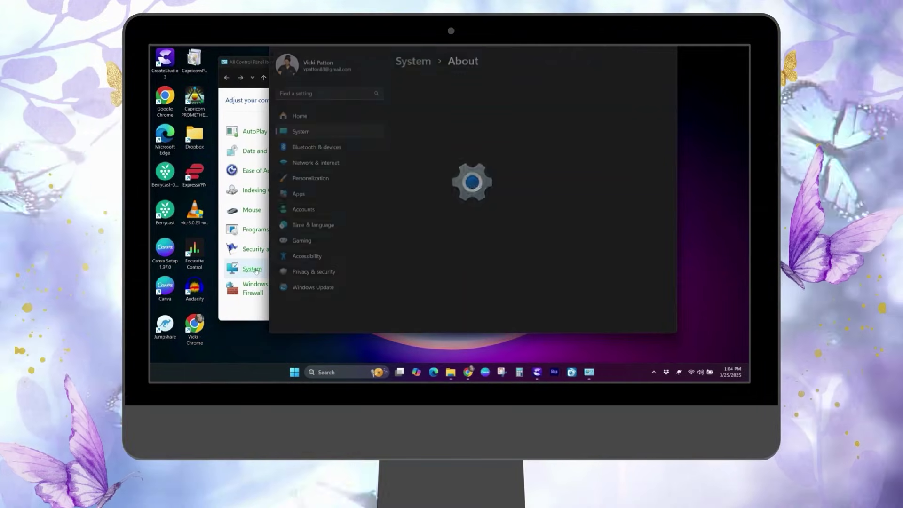
{"action": "left_click", "coordinate": [415, 64]}
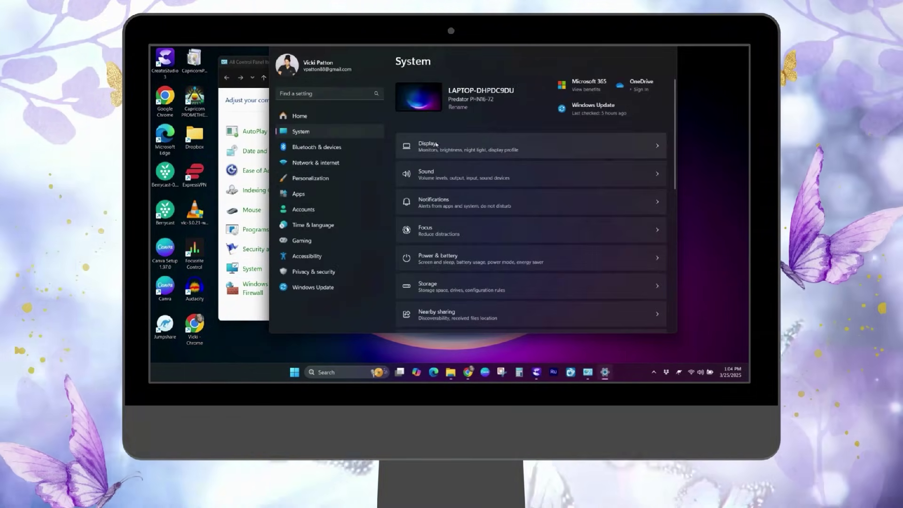
{"action": "left_click", "coordinate": [436, 145]}
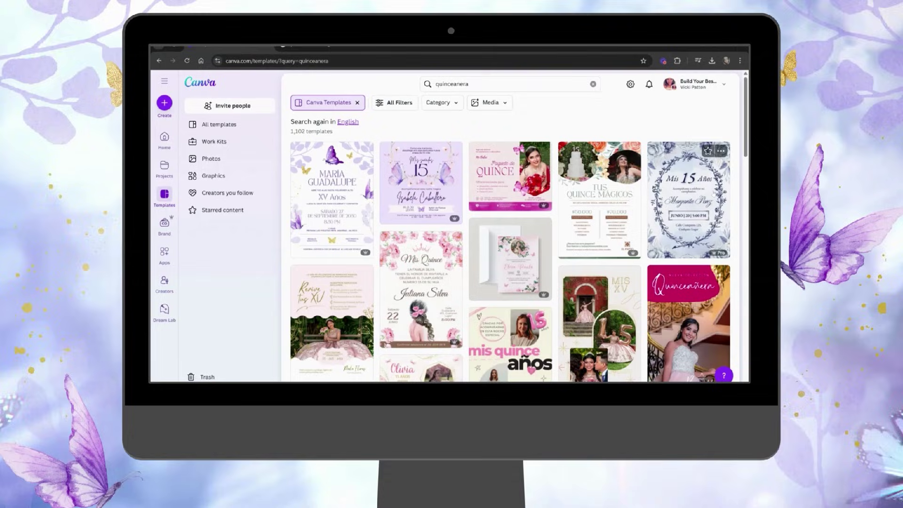
Step: Search the Canva templates for 'wedding'
{"action": "scroll", "coordinate": [510, 239], "scroll_direction": "down", "scroll_amount": 5}
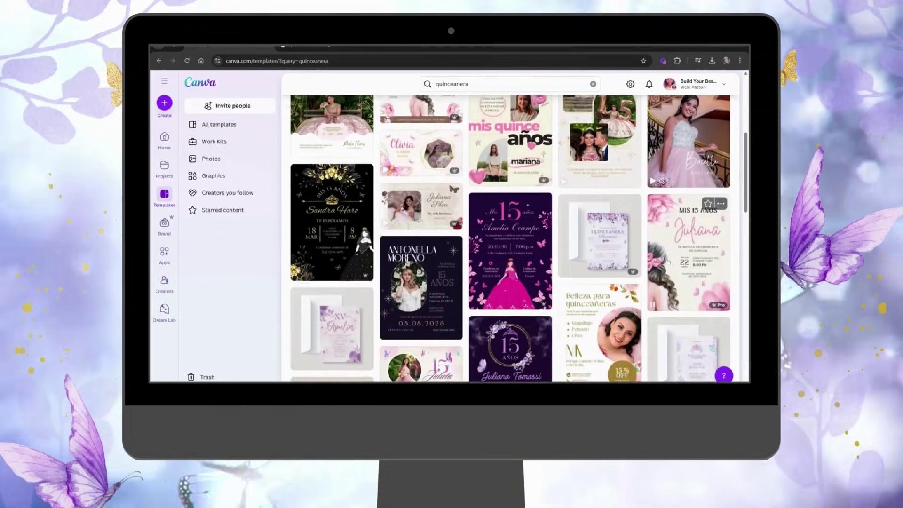
{"action": "scroll", "coordinate": [511, 239], "scroll_direction": "down", "scroll_amount": 2}
{"action": "scroll", "coordinate": [511, 239], "scroll_direction": "up", "scroll_amount": 3}
{"action": "left_click", "coordinate": [508, 84]}
{"action": "type", "text": "wed"}
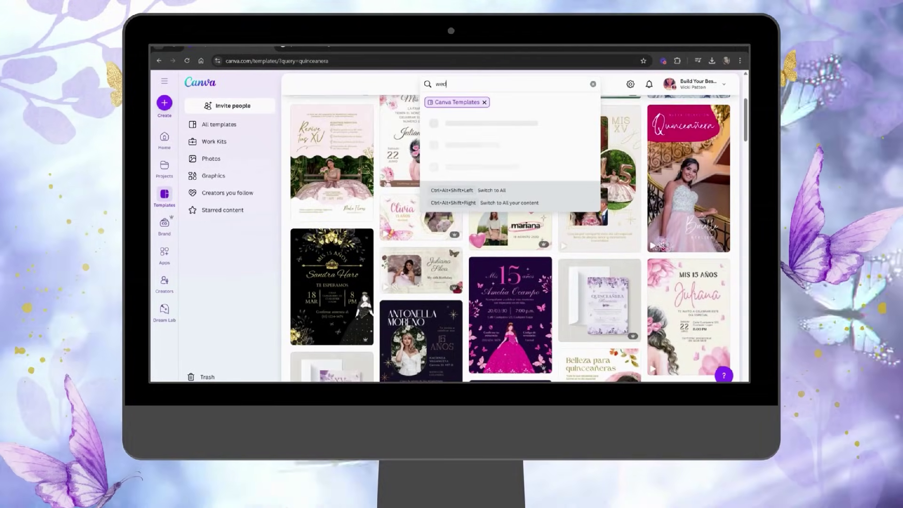
{"action": "type", "text": "ding"}
{"action": "key", "text": "Return"}
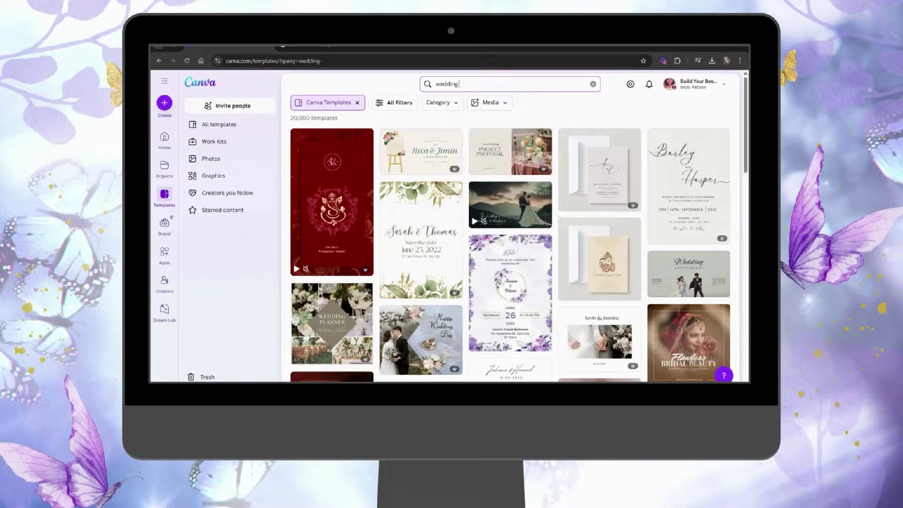
Step: Browse templates for the blank design using the earlier 'quinceanera' search
{"action": "scroll", "coordinate": [619, 286], "scroll_direction": "down", "scroll_amount": 3}
{"action": "scroll", "coordinate": [619, 286], "scroll_direction": "down", "scroll_amount": 10}
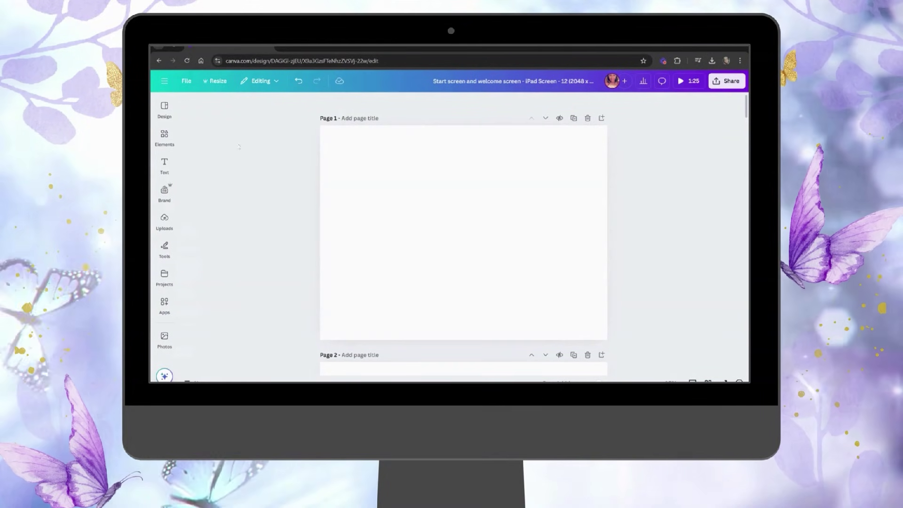
{"action": "left_click", "coordinate": [165, 111]}
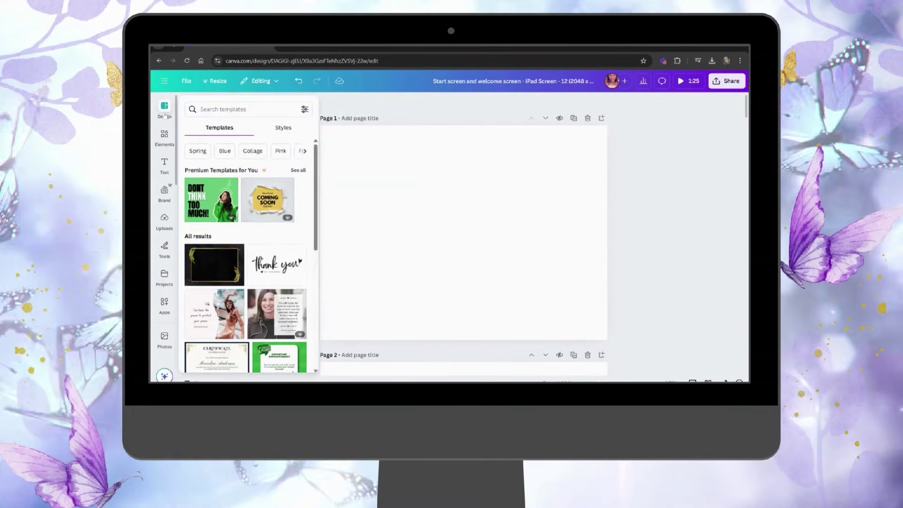
{"action": "left_click", "coordinate": [200, 106]}
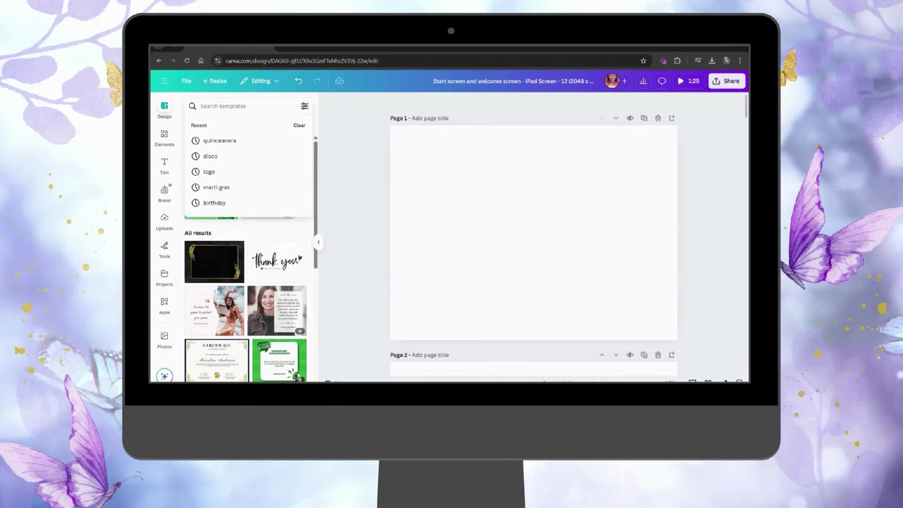
{"action": "type", "text": "qu"}
{"action": "left_click", "coordinate": [219, 140]}
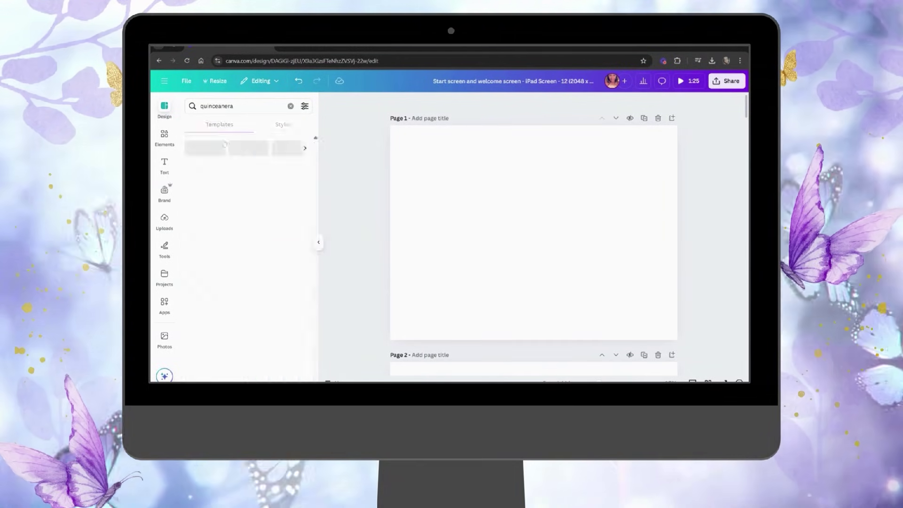
{"action": "scroll", "coordinate": [288, 222], "scroll_direction": "down", "scroll_amount": 6}
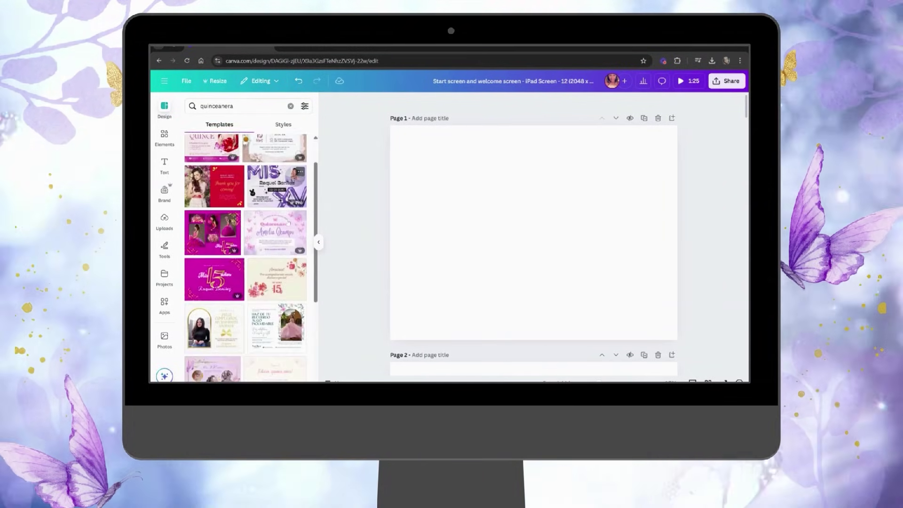
{"action": "scroll", "coordinate": [288, 222], "scroll_direction": "down", "scroll_amount": 5}
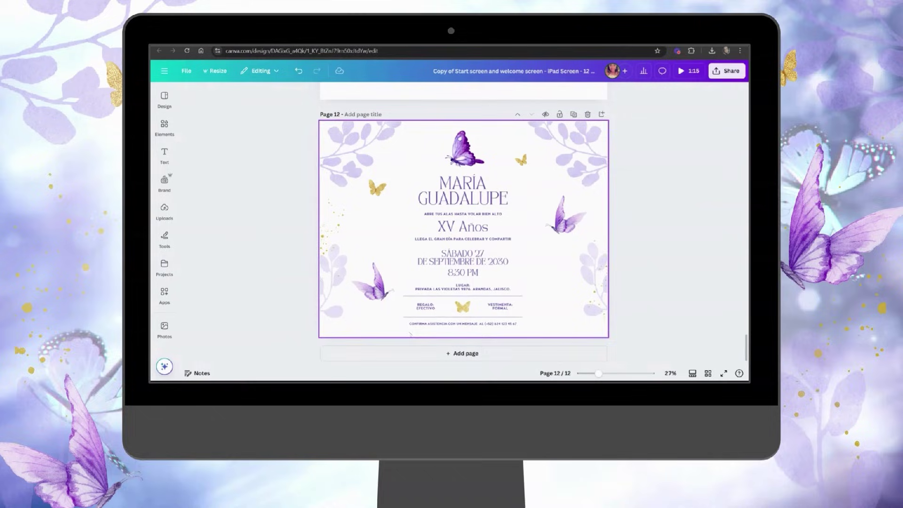
Step: Delete the invitation's date, time and location details along with the small gold butterfly
{"action": "left_click_drag", "start_coordinate": [523, 307], "coordinate": [520, 250]}
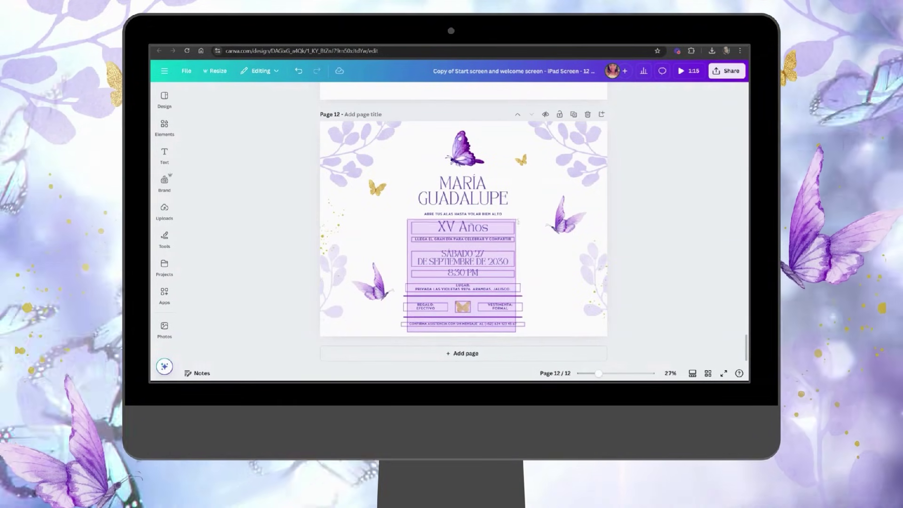
{"action": "left_click_drag", "start_coordinate": [517, 216], "coordinate": [518, 215]}
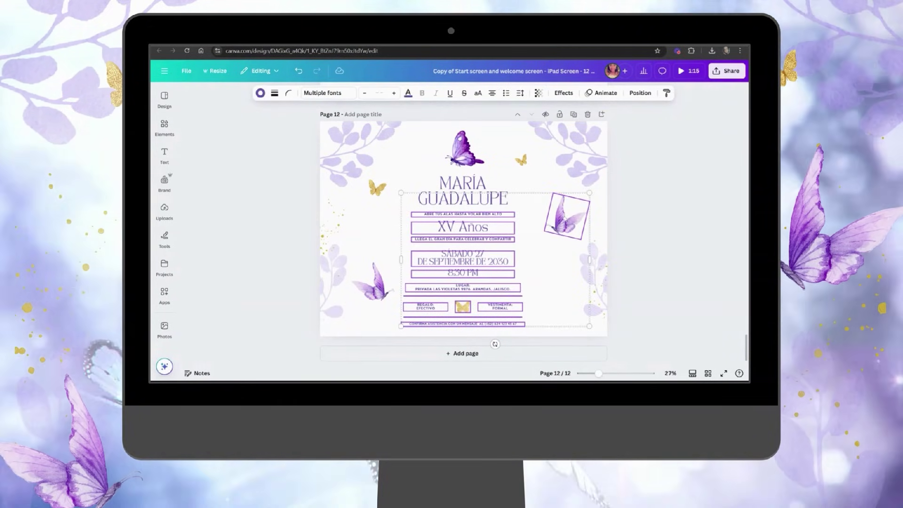
{"action": "left_click", "coordinate": [521, 161], "text": "shift"}
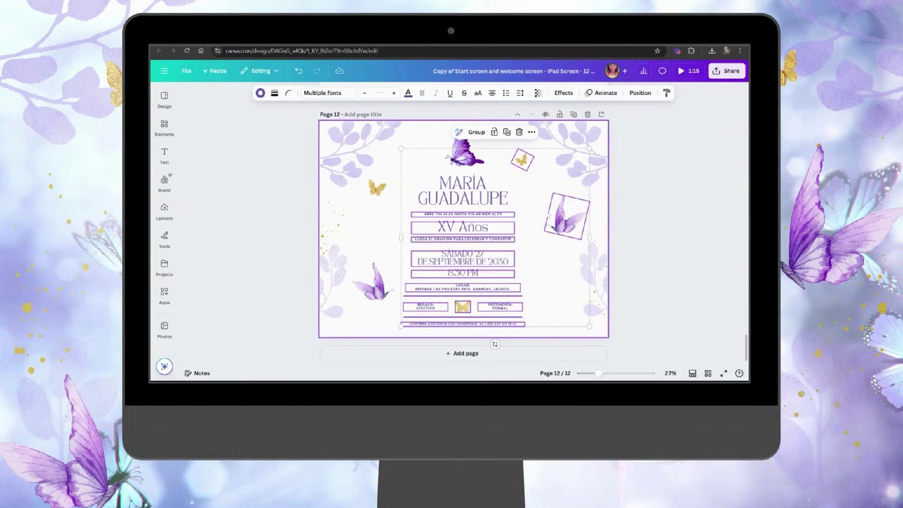
{"action": "key", "text": "Delete"}
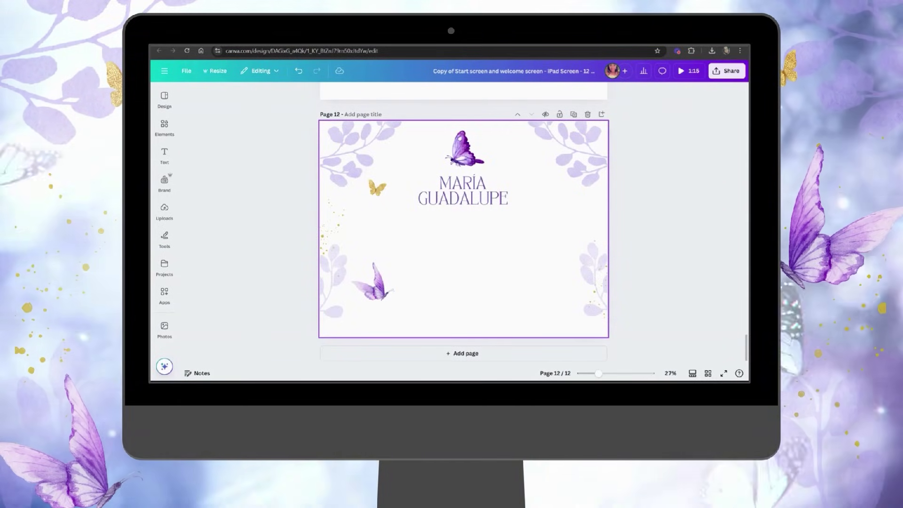
Step: Move the butterflies and name lower-left, and retype the name's second line as QUINCEANERA
{"action": "left_click_drag", "start_coordinate": [377, 188], "coordinate": [348, 178]}
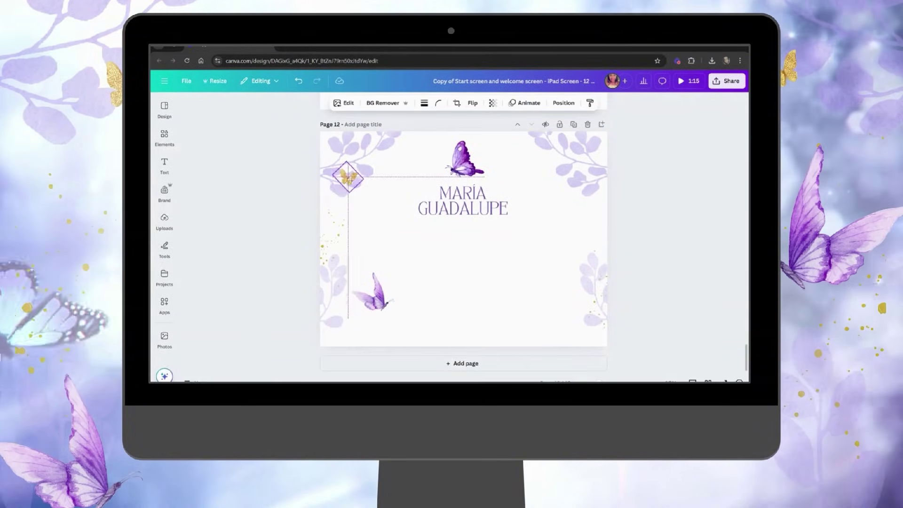
{"action": "left_click_drag", "start_coordinate": [380, 299], "coordinate": [350, 298]}
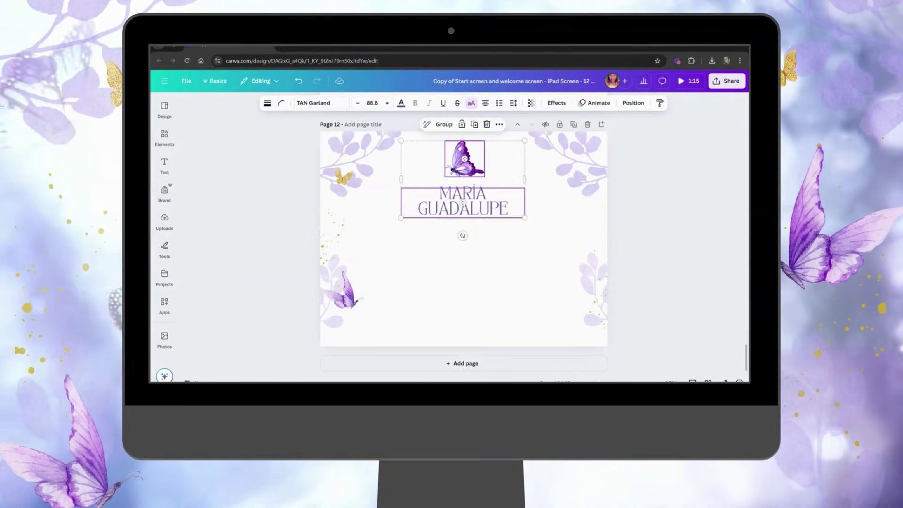
{"action": "left_click_drag", "start_coordinate": [463, 202], "coordinate": [415, 261]}
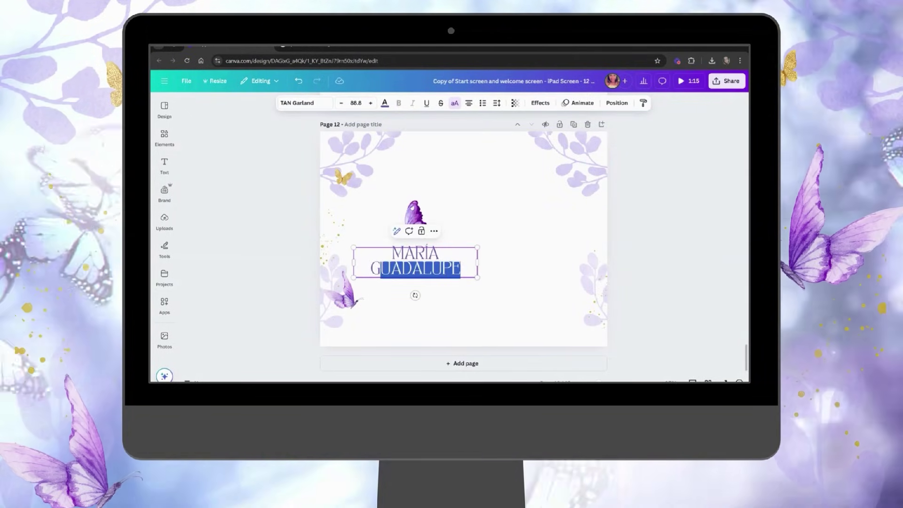
{"action": "type", "text": "QUINCEANERA"}
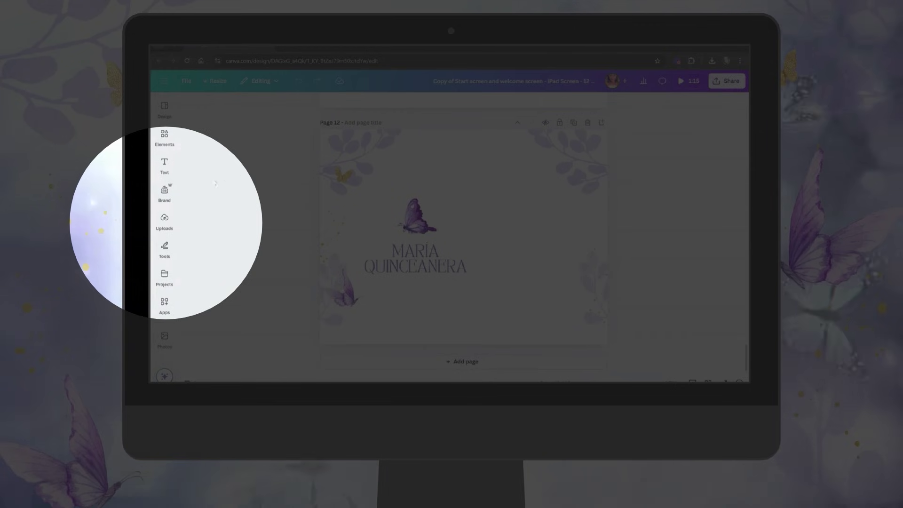
Step: Add the uploaded purple-gown photo to page 12 and place it on the right side
{"action": "left_click", "coordinate": [165, 219]}
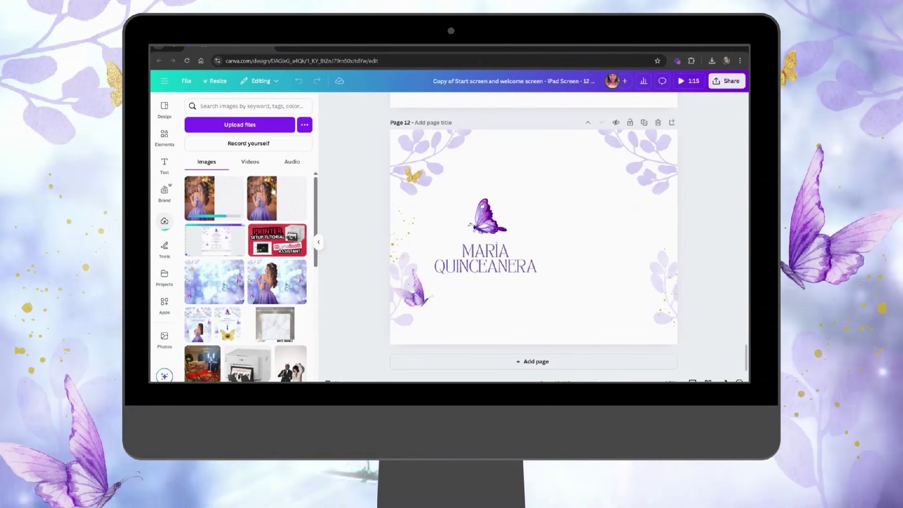
{"action": "left_click", "coordinate": [275, 190]}
{"action": "left_click_drag", "start_coordinate": [494, 236], "coordinate": [615, 235]}
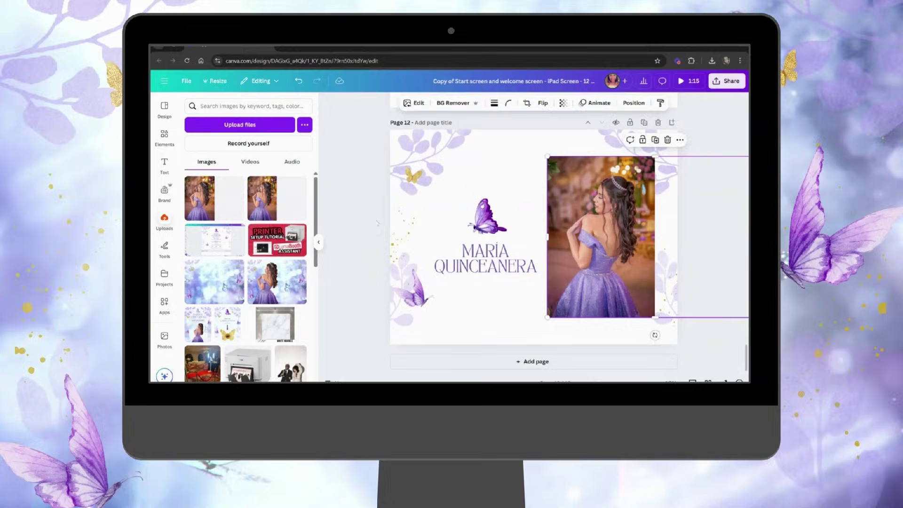
{"action": "left_click", "coordinate": [372, 225]}
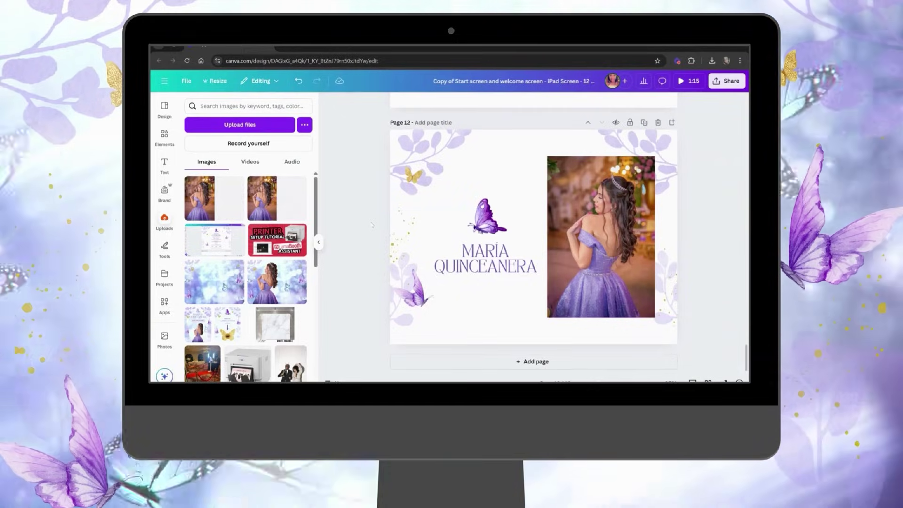
Step: Remove the girl photo's background with BG Remover, then enlarge it and shift it right
{"action": "left_click", "coordinate": [582, 203]}
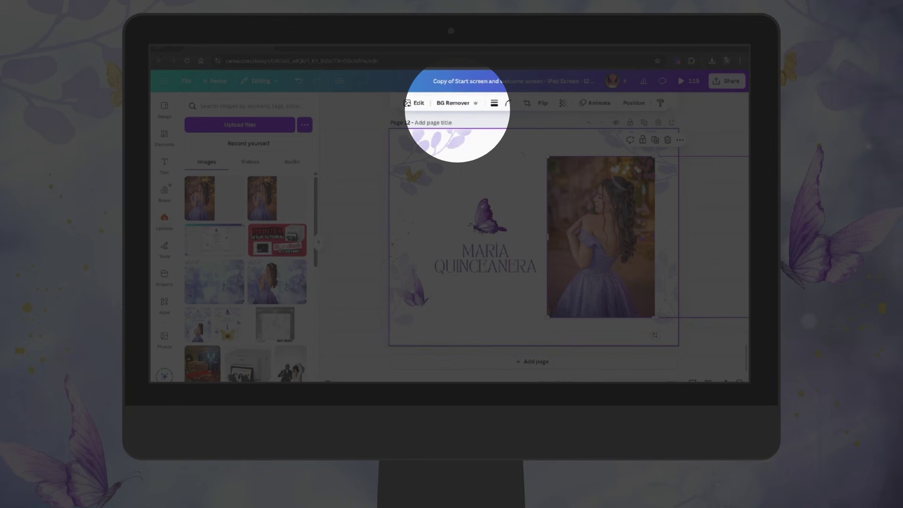
{"action": "left_click", "coordinate": [461, 108]}
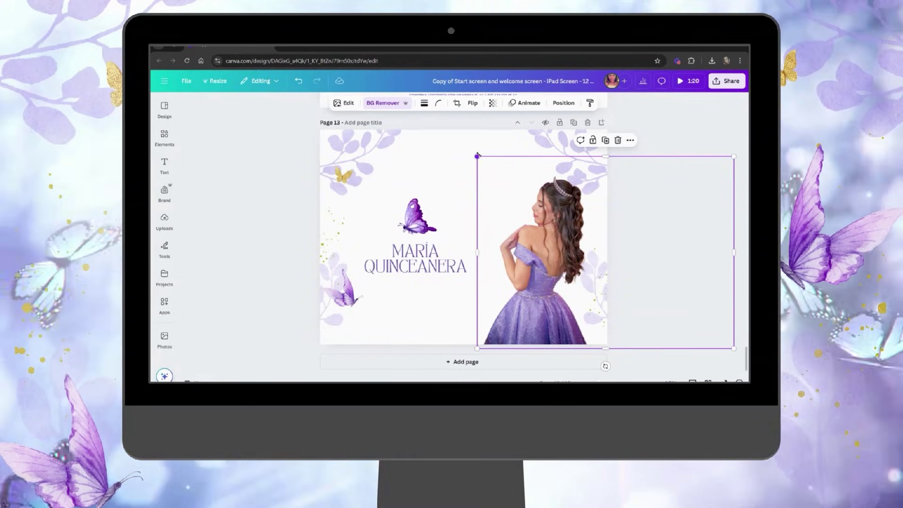
{"action": "left_click_drag", "start_coordinate": [478, 155], "coordinate": [426, 109]}
{"action": "left_click_drag", "start_coordinate": [511, 228], "coordinate": [564, 228]}
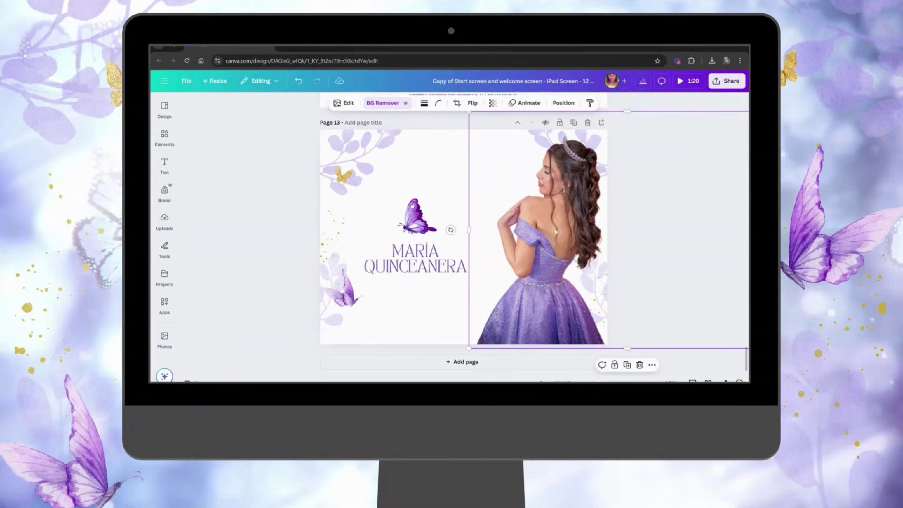
{"action": "key", "text": "Escape"}
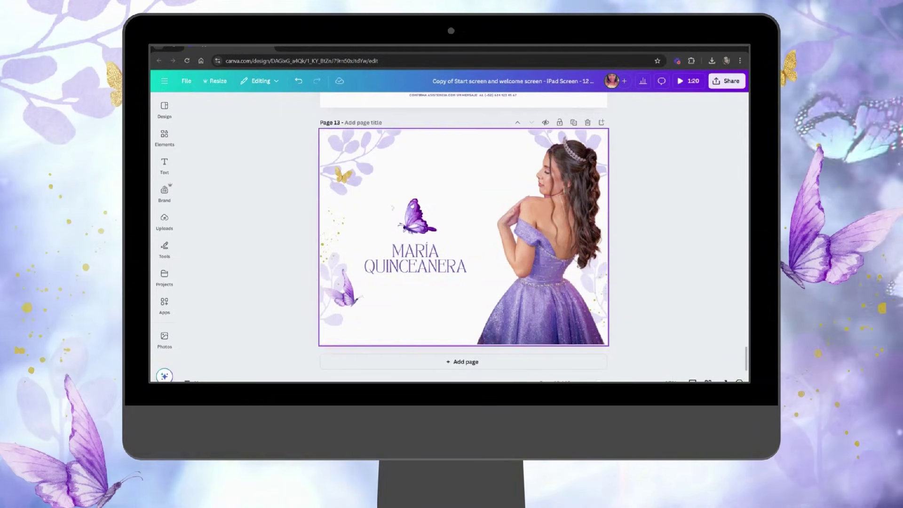
Step: Copy a small text line onto the start page as TAP TO START at size 78.4
{"action": "scroll", "coordinate": [441, 207], "scroll_direction": "up", "scroll_amount": 3}
{"action": "left_click", "coordinate": [456, 167]}
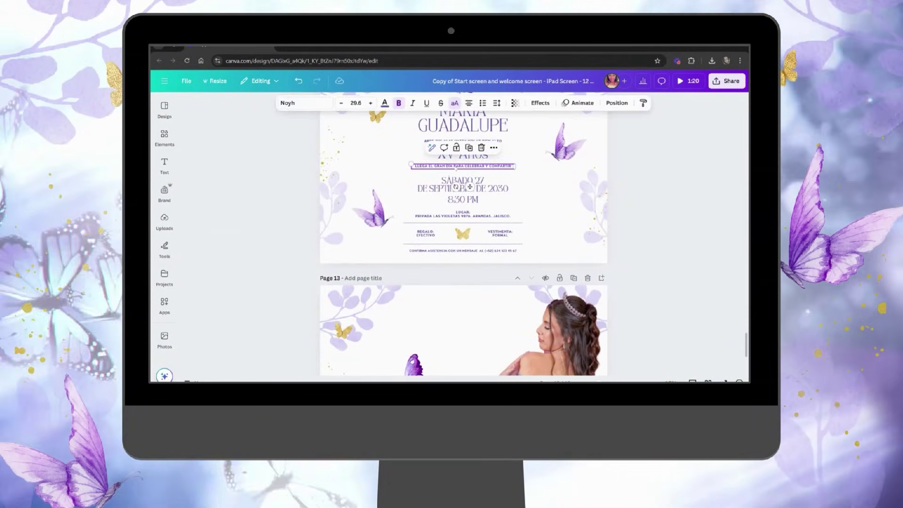
{"action": "left_click_drag", "start_coordinate": [470, 186], "coordinate": [430, 321]}
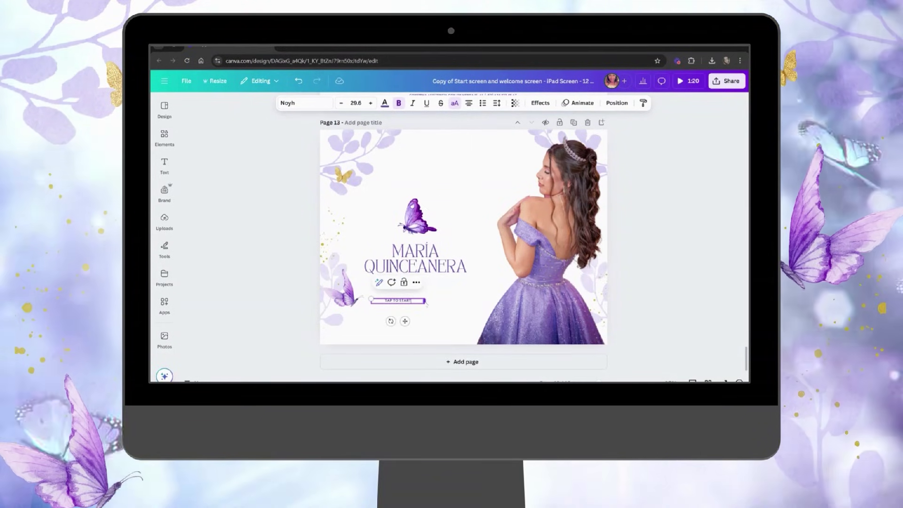
{"action": "left_click_drag", "start_coordinate": [467, 324], "coordinate": [432, 284]}
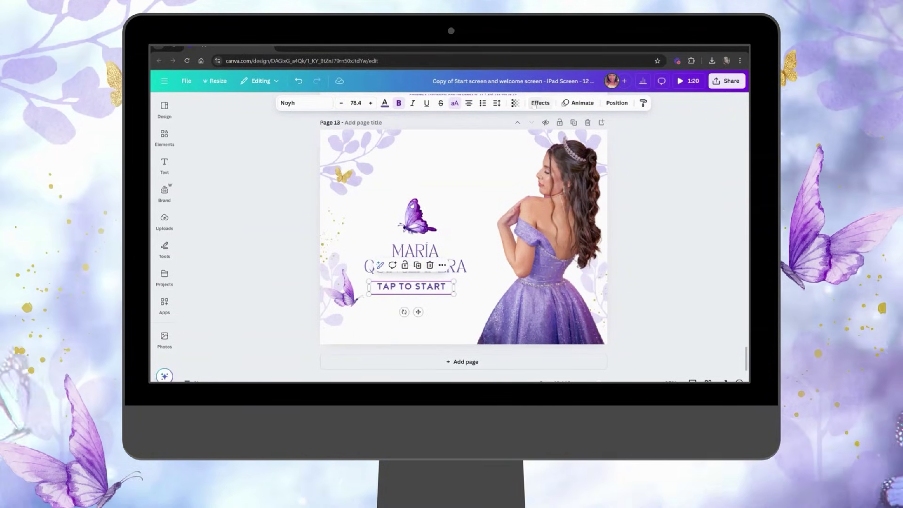
{"action": "left_click", "coordinate": [540, 103]}
Step: Apply the rounded Background text effect to TAP TO START
{"action": "left_click", "coordinate": [205, 323]}
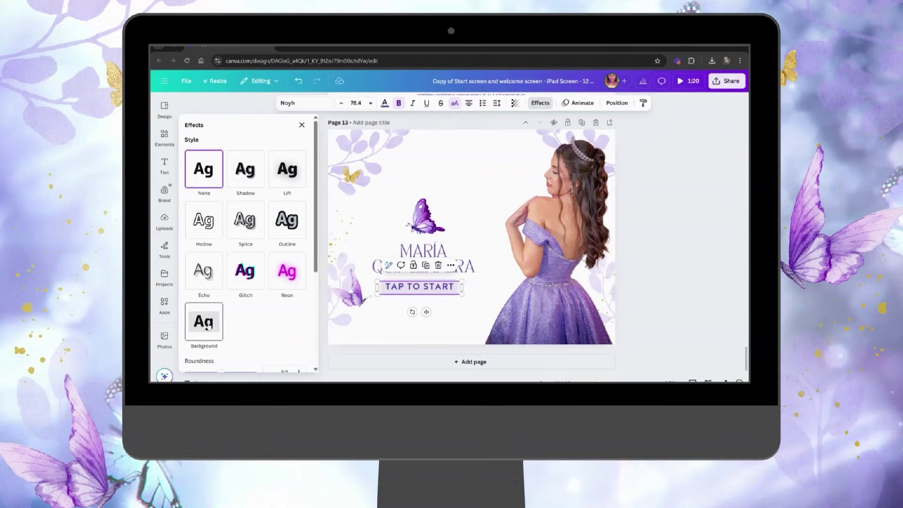
{"action": "scroll", "coordinate": [249, 315], "scroll_direction": "down", "scroll_amount": 3}
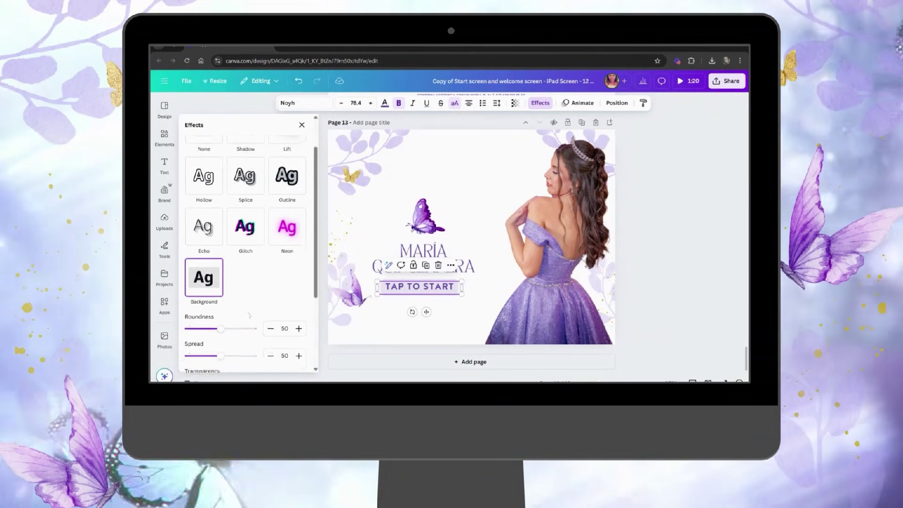
{"action": "scroll", "coordinate": [249, 282], "scroll_direction": "down", "scroll_amount": 1}
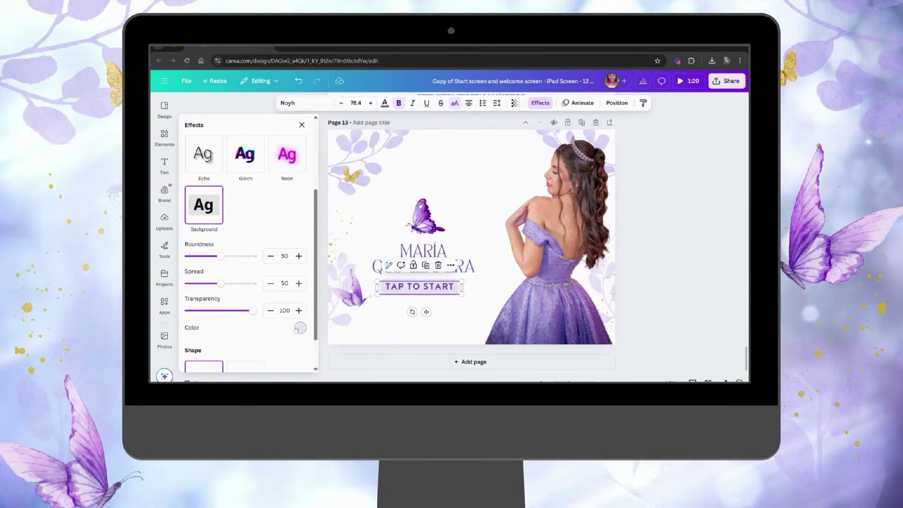
{"action": "left_click", "coordinate": [495, 182]}
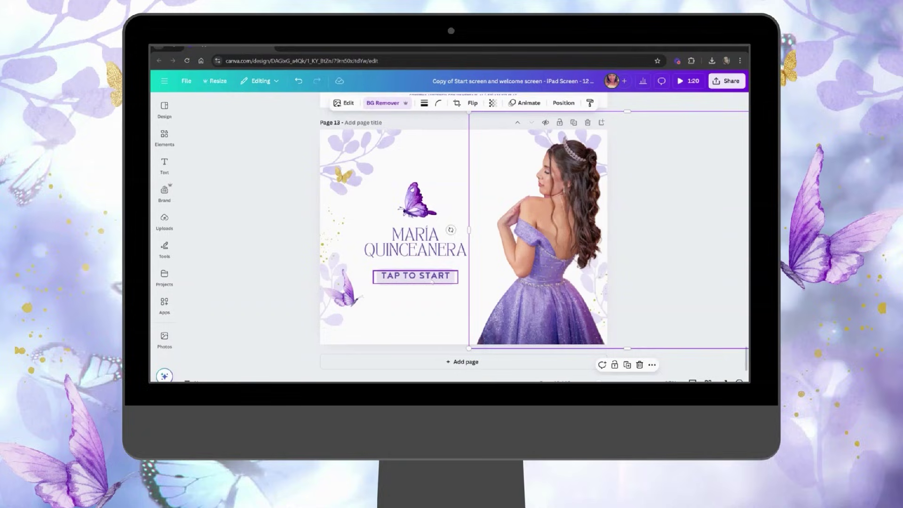
Step: Browse the text's animation choices, then switch to the Page Animations list
{"action": "left_click", "coordinate": [432, 278]}
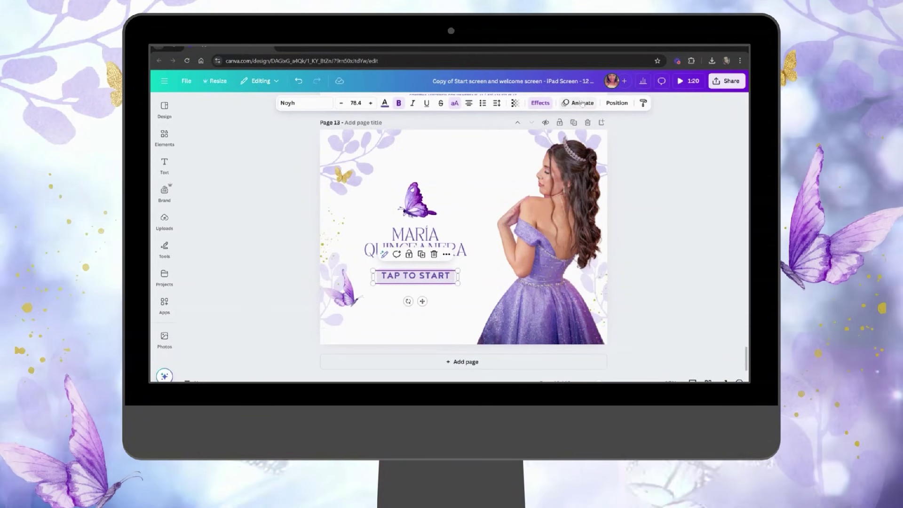
{"action": "left_click", "coordinate": [582, 103]}
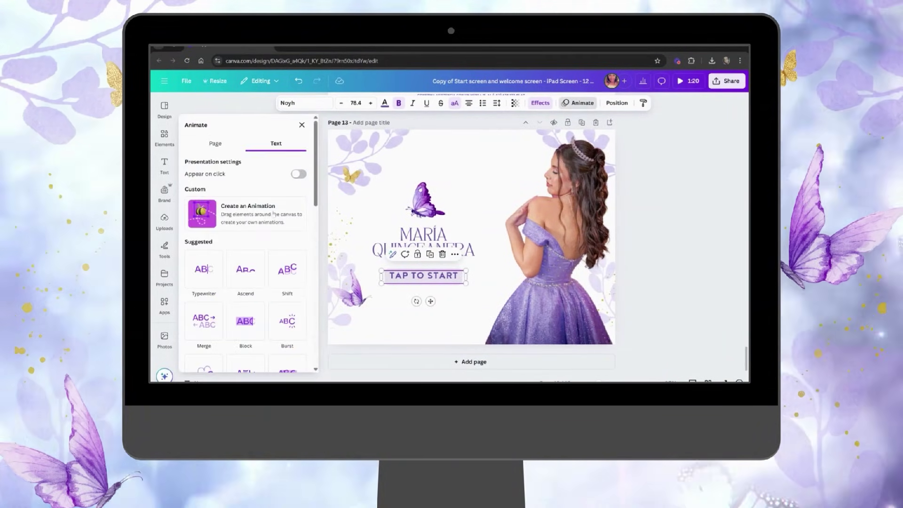
{"action": "scroll", "coordinate": [273, 237], "scroll_direction": "down", "scroll_amount": 10}
{"action": "scroll", "coordinate": [272, 236], "scroll_direction": "down", "scroll_amount": 3}
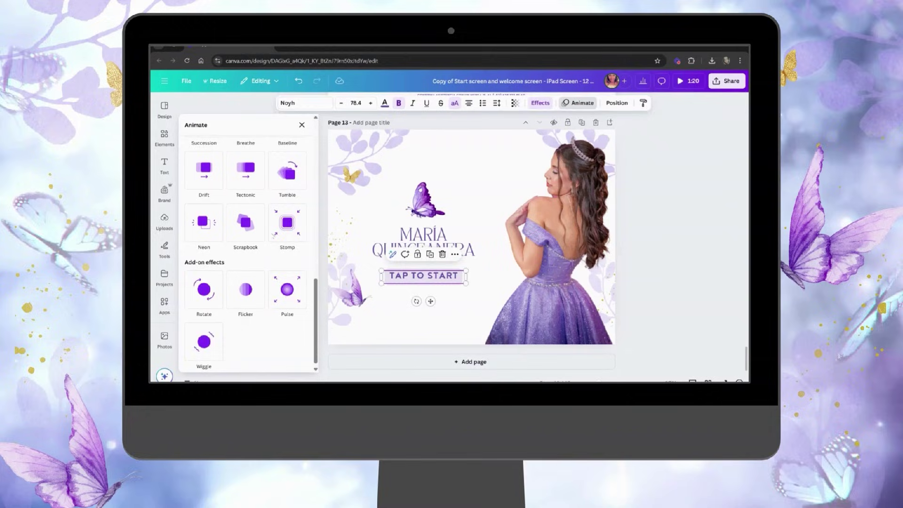
{"action": "key", "text": "Escape"}
{"action": "scroll", "coordinate": [165, 297], "scroll_direction": "down", "scroll_amount": 3}
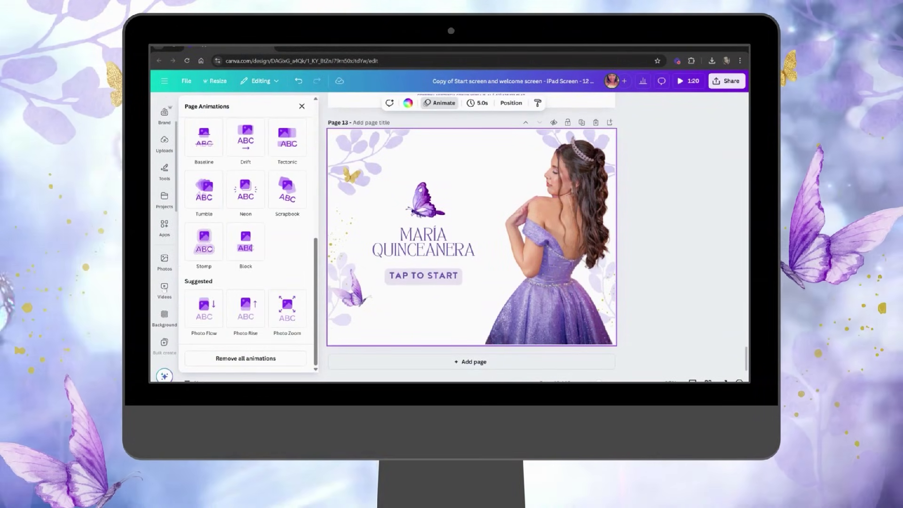
Step: Search the stock videos for 'butterflies'
{"action": "left_click", "coordinate": [165, 288]}
{"action": "left_click", "coordinate": [221, 106]}
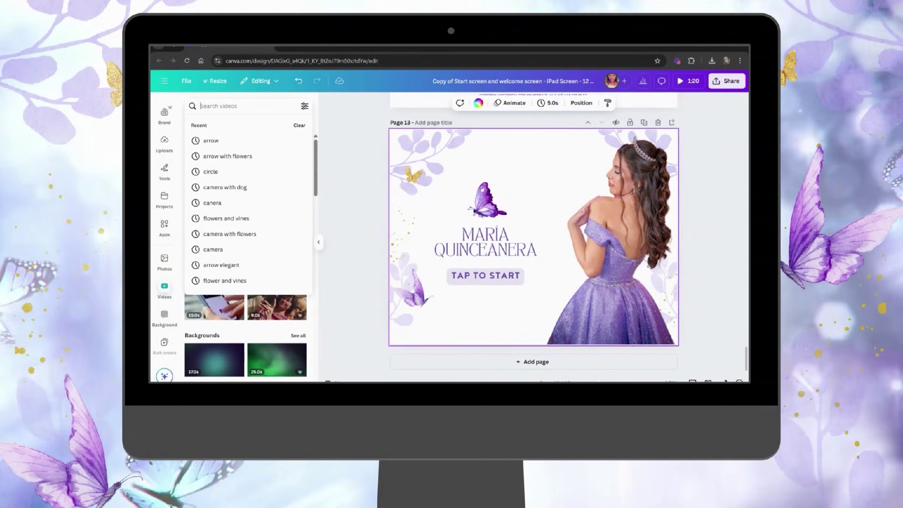
{"action": "type", "text": "bu"}
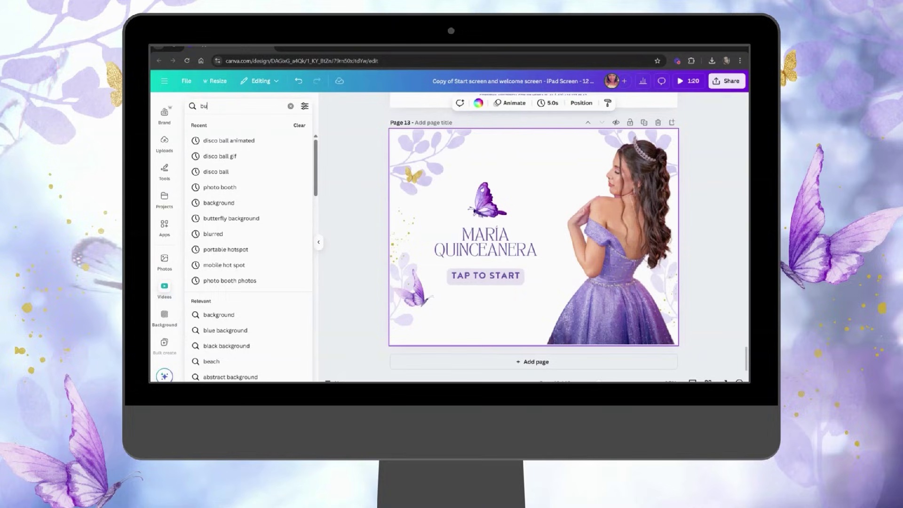
{"action": "type", "text": "tterflies"}
{"action": "key", "text": "Return"}
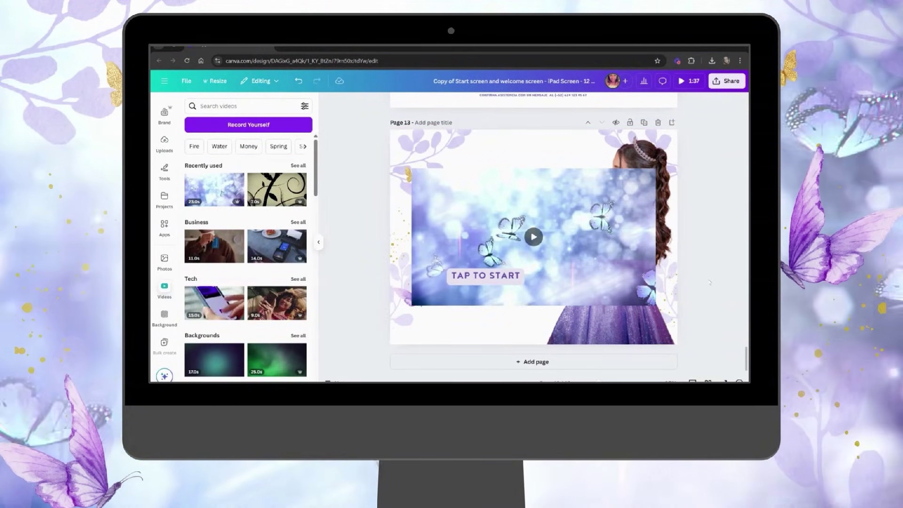
Step: Set the added butterfly clip as the page background and open its Transparency setting
{"action": "right_click", "coordinate": [610, 203]}
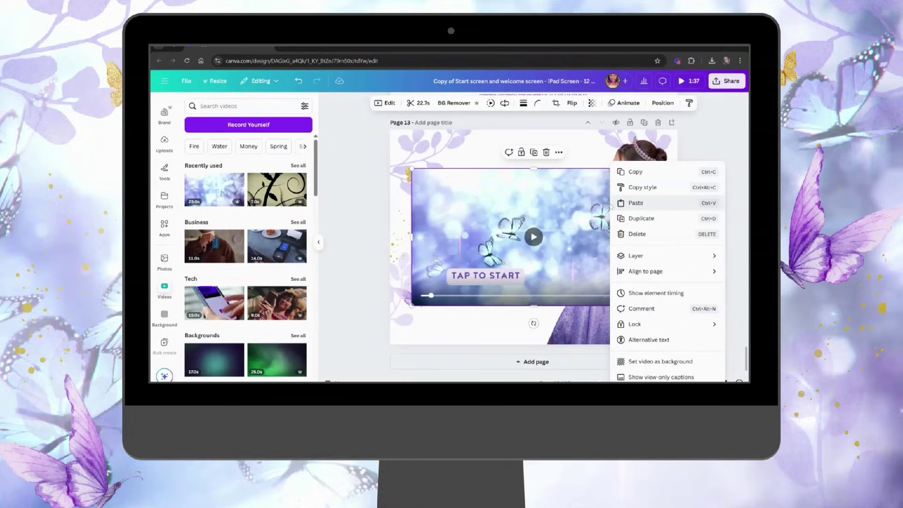
{"action": "left_click", "coordinate": [665, 362]}
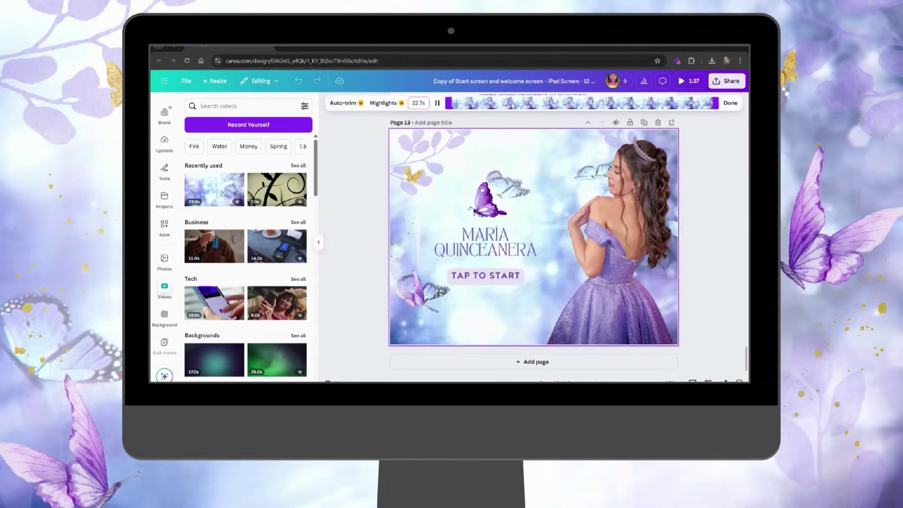
{"action": "left_click", "coordinate": [730, 103]}
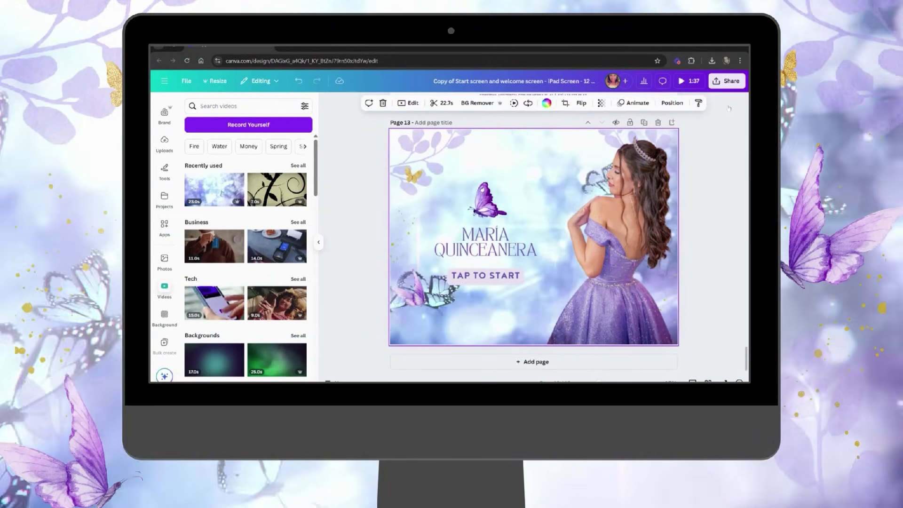
{"action": "left_click", "coordinate": [601, 103]}
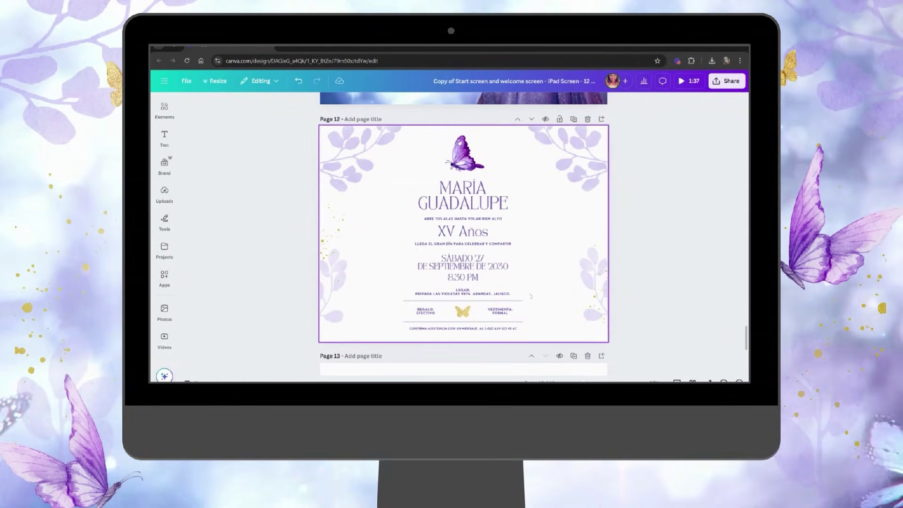
Step: Delete the invitation's info lines, XV Años heading, date and gift boxes from page 12
{"action": "left_click_drag", "start_coordinate": [529, 294], "coordinate": [505, 329]}
{"action": "key", "text": "Delete"}
{"action": "left_click_drag", "start_coordinate": [429, 328], "coordinate": [427, 238]}
{"action": "key", "text": "Delete"}
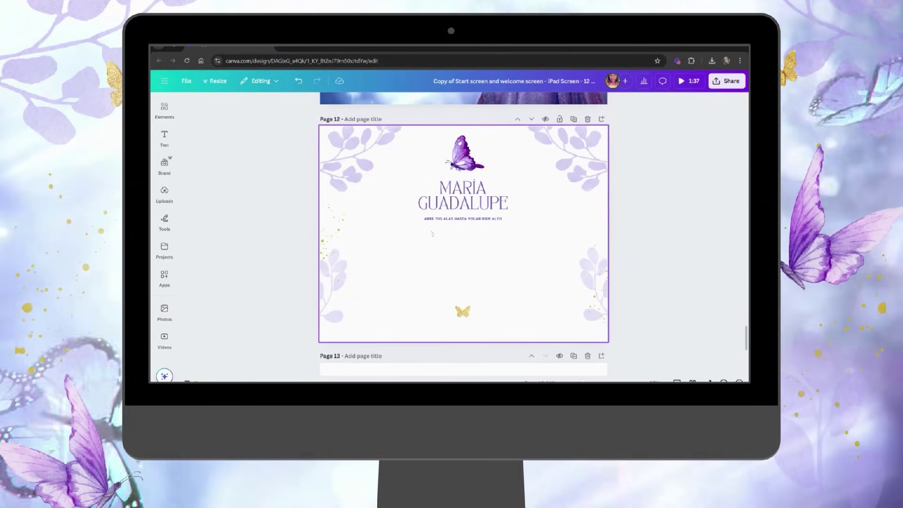
Step: Move the name text lower and replace it with CAMERA BUTTON
{"action": "left_click_drag", "start_coordinate": [463, 197], "coordinate": [463, 248]}
{"action": "key", "text": "Escape"}
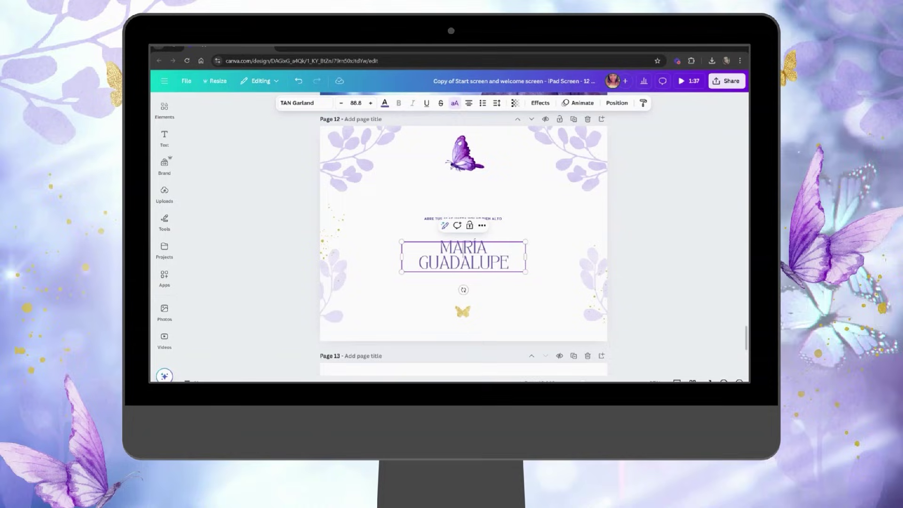
{"action": "key", "text": "ctrl+a"}
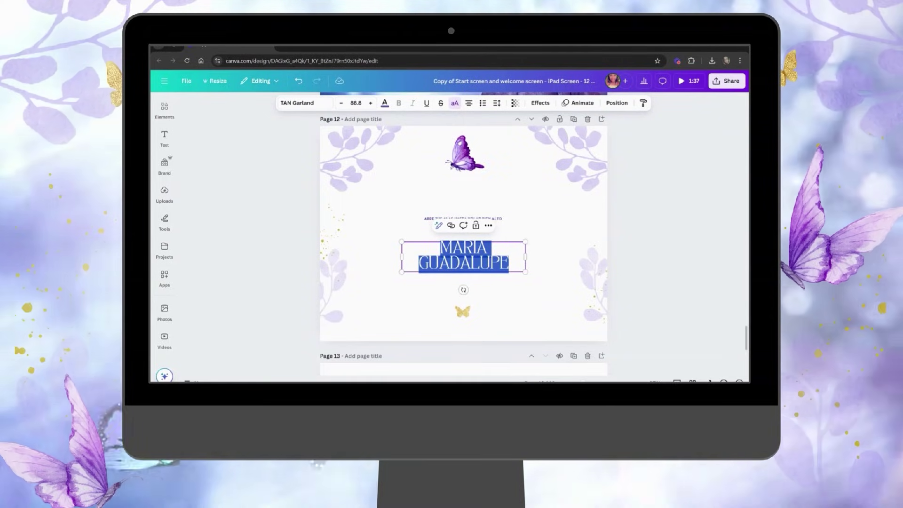
{"action": "key", "text": "BackSpace"}
{"action": "type", "text": "CAMERA"}
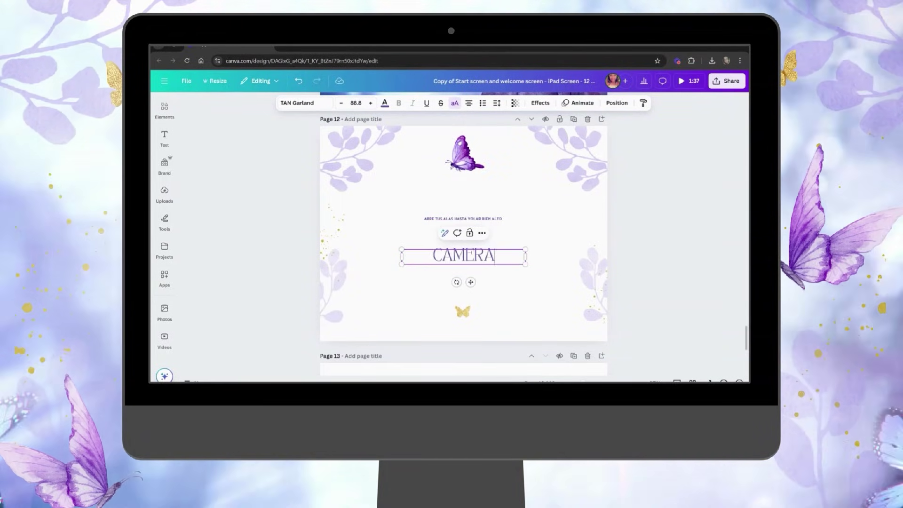
{"action": "type", "text": " BUTTON"}
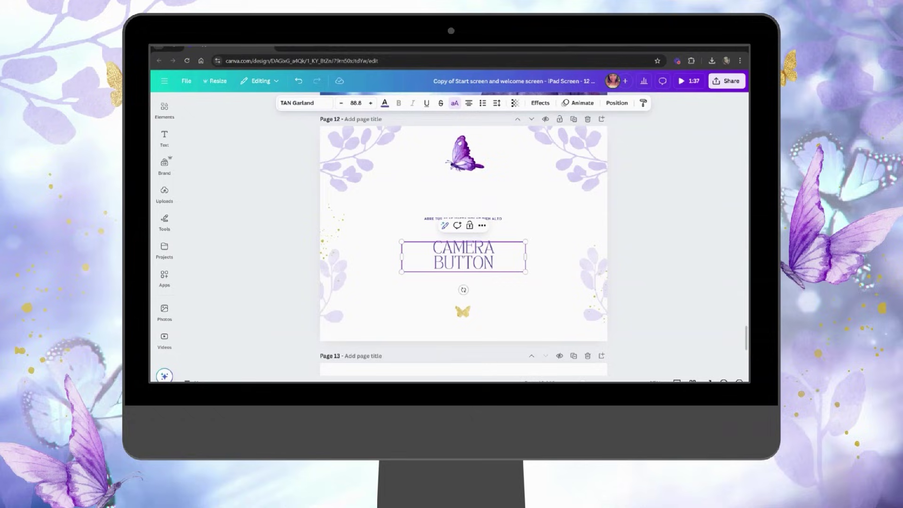
Step: Change the small tagline to PRESS THE, widen it and check its position options
{"action": "left_click", "coordinate": [501, 220]}
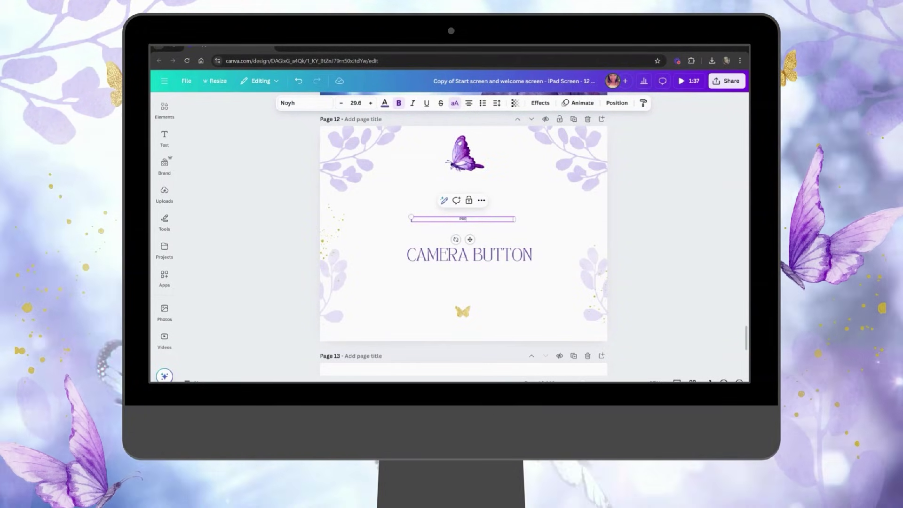
{"action": "type", "text": "PRESS THE"}
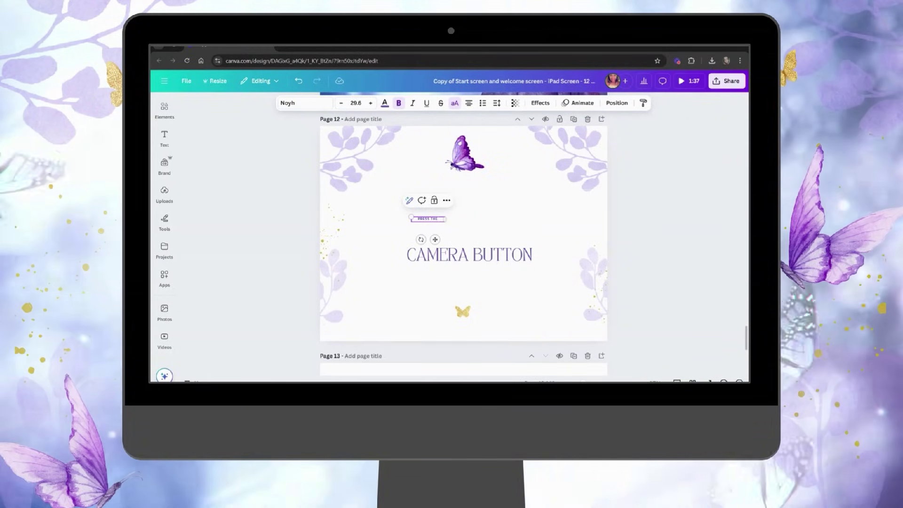
{"action": "left_click_drag", "start_coordinate": [453, 229], "coordinate": [479, 227]}
{"action": "key", "text": "Escape"}
{"action": "left_click", "coordinate": [492, 229]}
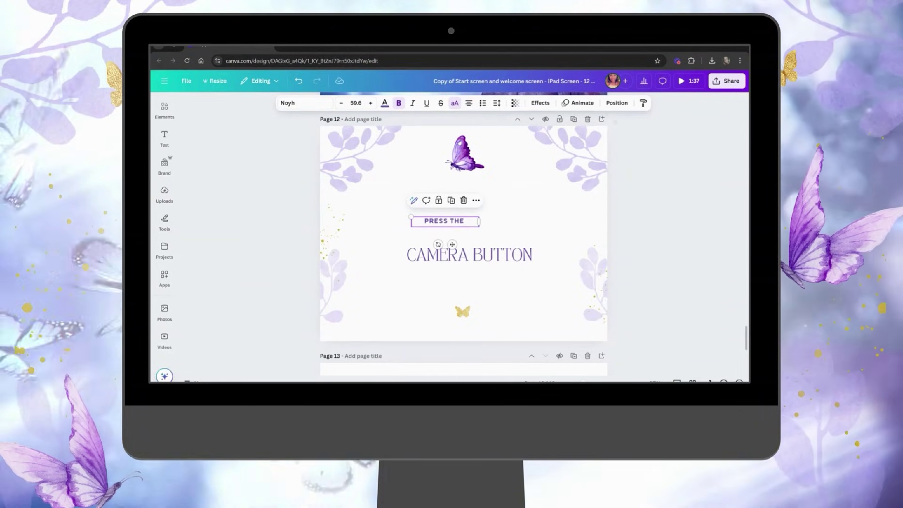
{"action": "left_click", "coordinate": [616, 102]}
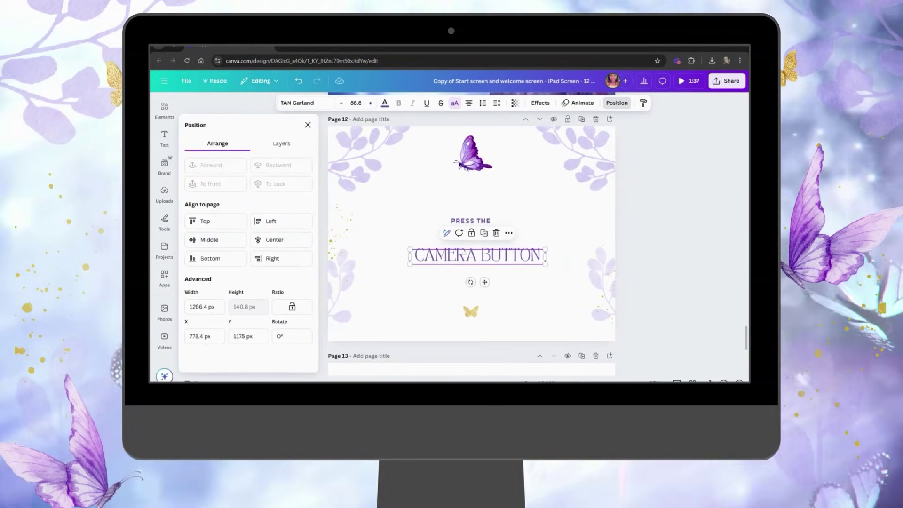
{"action": "key", "text": "Escape"}
Step: Nudge the CAMERA BUTTON heading up and add a TO BEGIN line beneath it
{"action": "mouse_move", "coordinate": [478, 255]}
{"action": "left_mouse_down"}
{"action": "mouse_move", "coordinate": [466, 233]}
{"action": "mouse_move", "coordinate": [480, 260]}
{"action": "mouse_move", "coordinate": [479, 252]}
{"action": "left_mouse_up"}
{"action": "left_click", "coordinate": [476, 222]}
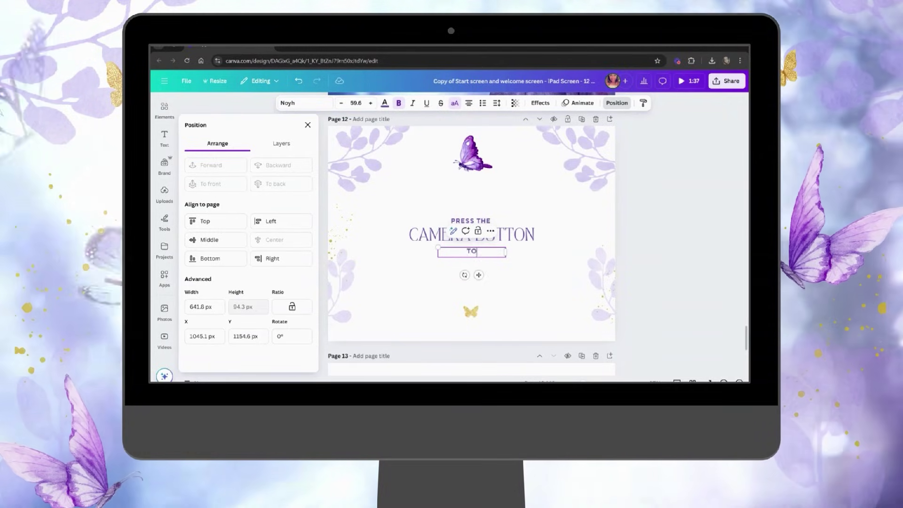
{"action": "type", "text": "N"}
{"action": "left_click", "coordinate": [516, 283]}
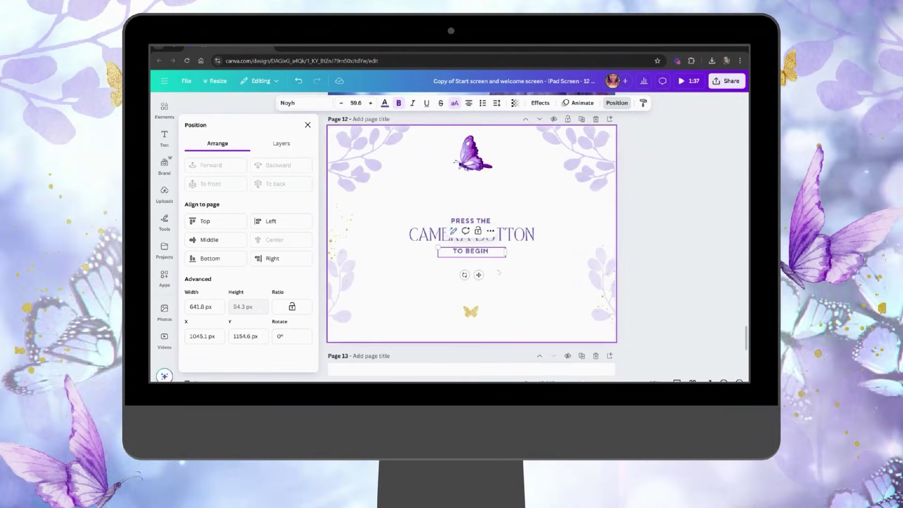
Step: Enlarge the gold butterfly, centre it below the message, and shift the three text lines up
{"action": "left_click", "coordinate": [470, 311]}
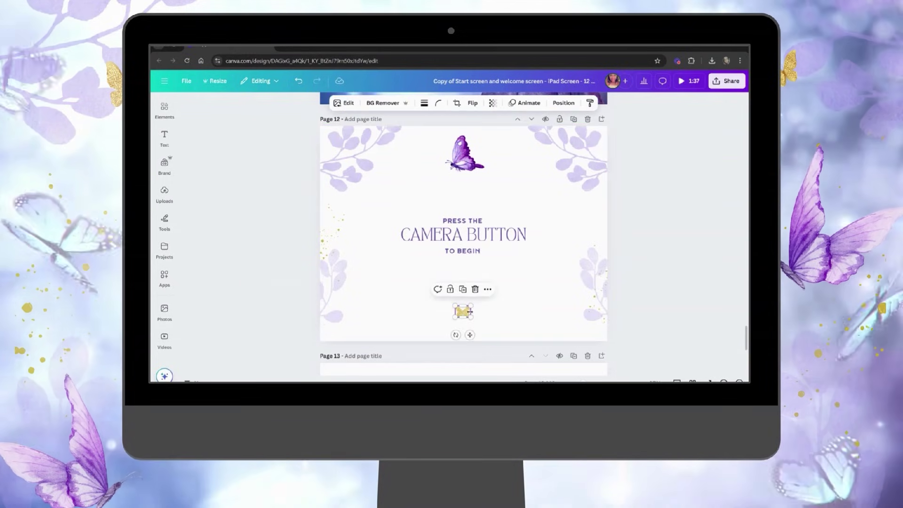
{"action": "left_click_drag", "start_coordinate": [471, 306], "coordinate": [531, 259]}
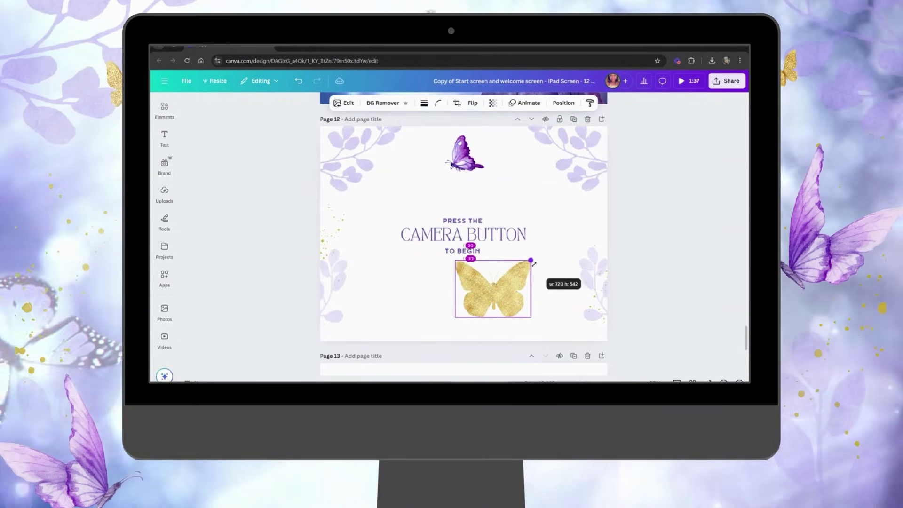
{"action": "left_click_drag", "start_coordinate": [515, 300], "coordinate": [486, 307]}
{"action": "left_click", "coordinate": [513, 282]}
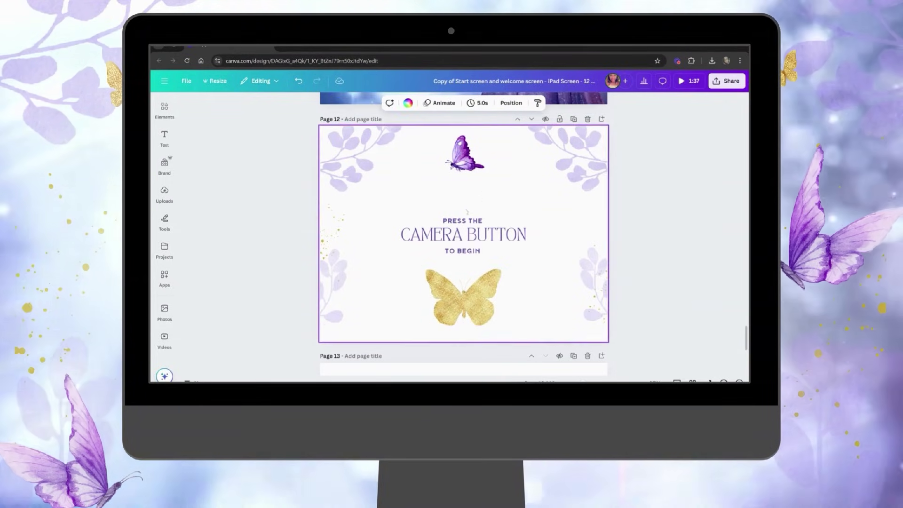
{"action": "left_click", "coordinate": [473, 241]}
{"action": "left_click_drag", "start_coordinate": [474, 242], "coordinate": [472, 215]}
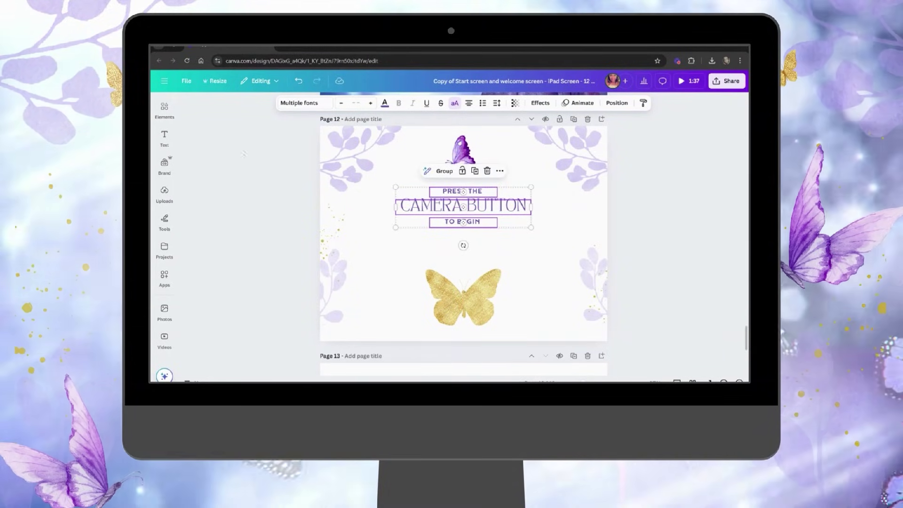
Step: Search Elements for 'arrow' and add a black arrow graphic from the Graphics results
{"action": "left_click", "coordinate": [164, 110]}
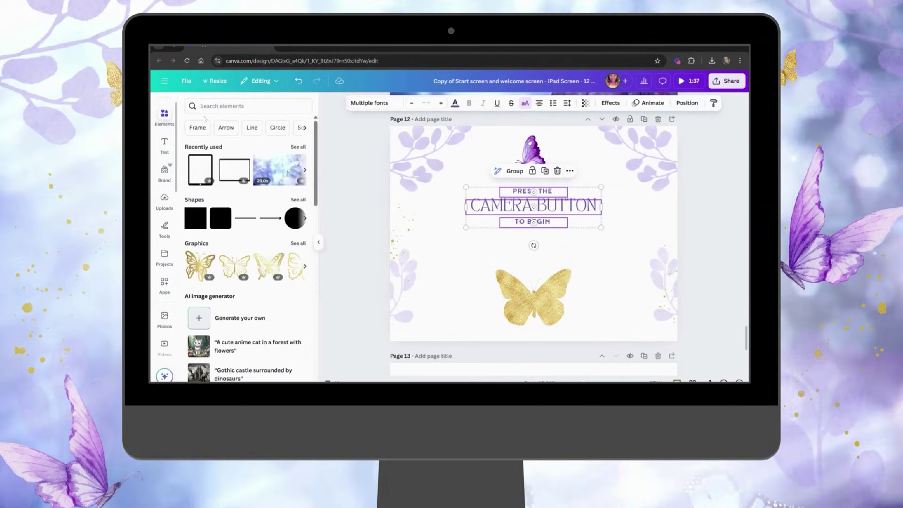
{"action": "left_click", "coordinate": [214, 106]}
{"action": "type", "text": "arro"}
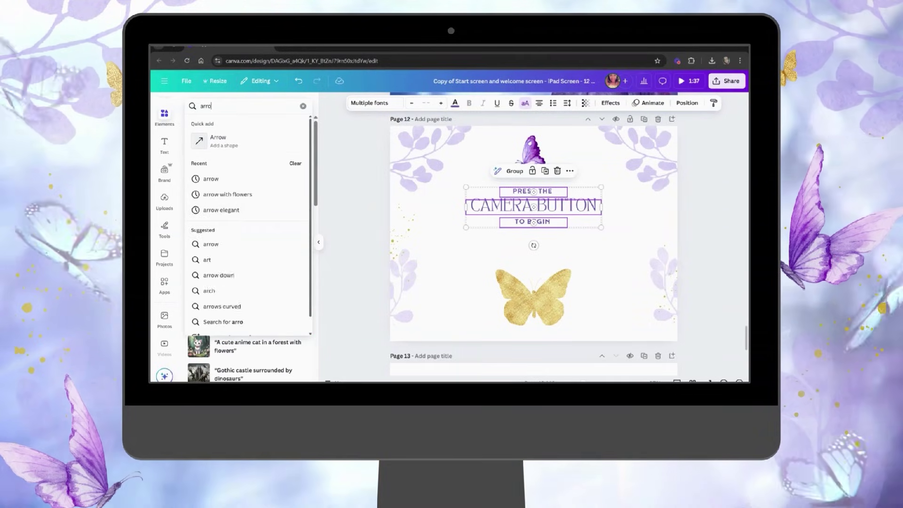
{"action": "type", "text": "w"}
{"action": "key", "text": "Return"}
{"action": "left_click", "coordinate": [239, 124]}
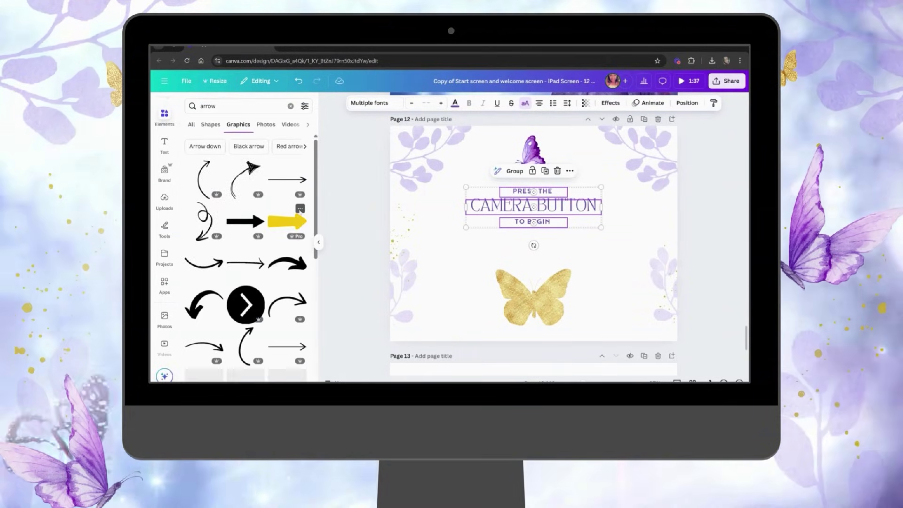
{"action": "left_click", "coordinate": [245, 221]}
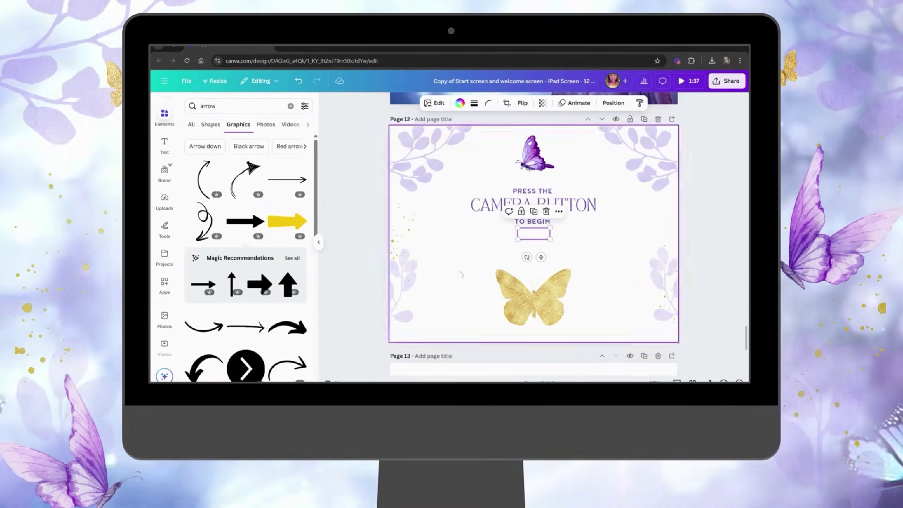
Step: Enlarge the arrow, colour it light lavender and rotate it to point down
{"action": "left_click_drag", "start_coordinate": [551, 239], "coordinate": [570, 246]}
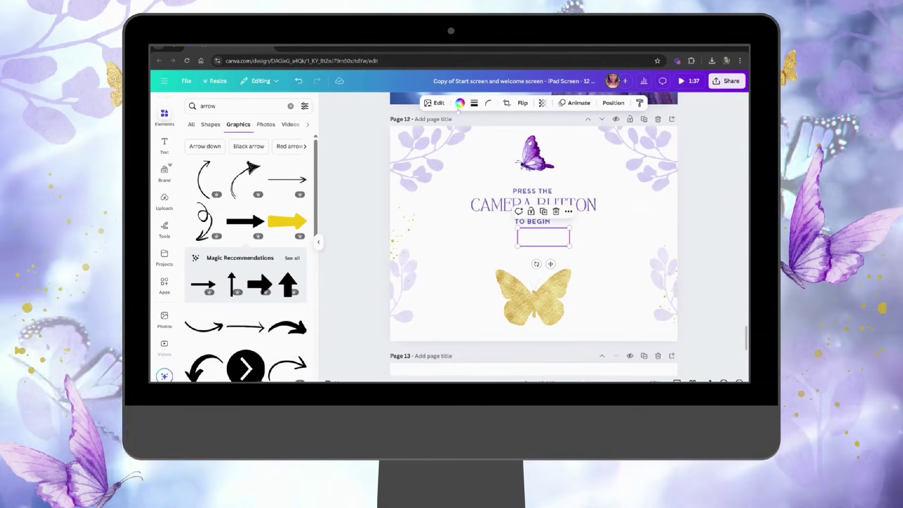
{"action": "left_click", "coordinate": [460, 103]}
{"action": "left_click", "coordinate": [297, 161]}
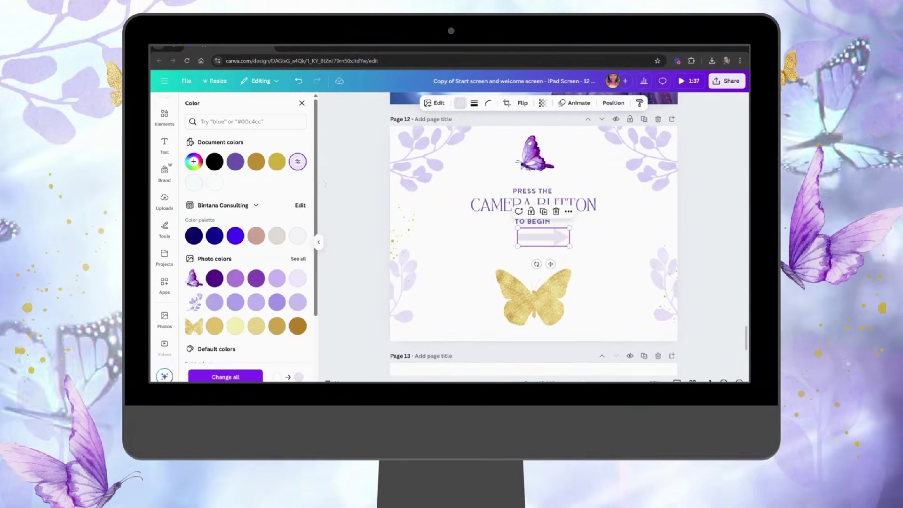
{"action": "mouse_move", "coordinate": [537, 264]}
{"action": "left_mouse_down"}
{"action": "mouse_move", "coordinate": [518, 228]}
{"action": "mouse_move", "coordinate": [533, 266]}
{"action": "left_mouse_up"}
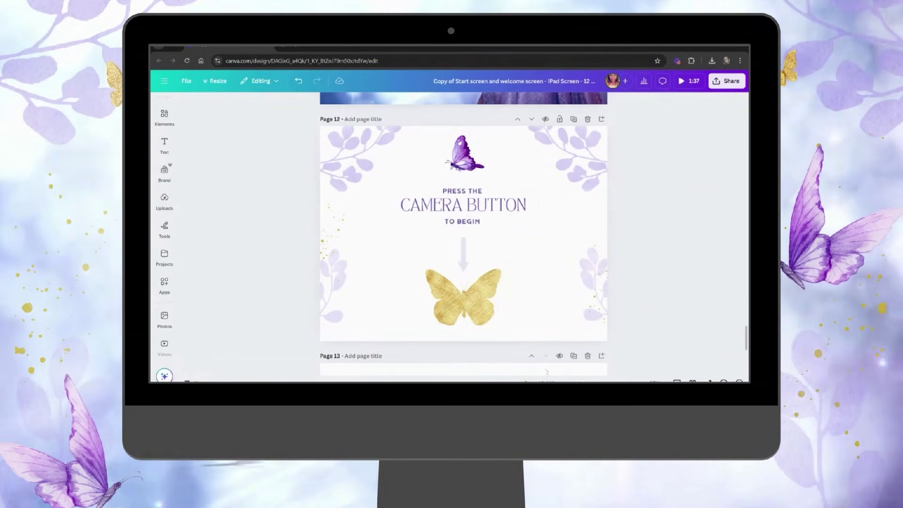
Step: Make page 12's background white and bring up the Share download options for PNG
{"action": "left_click", "coordinate": [668, 283]}
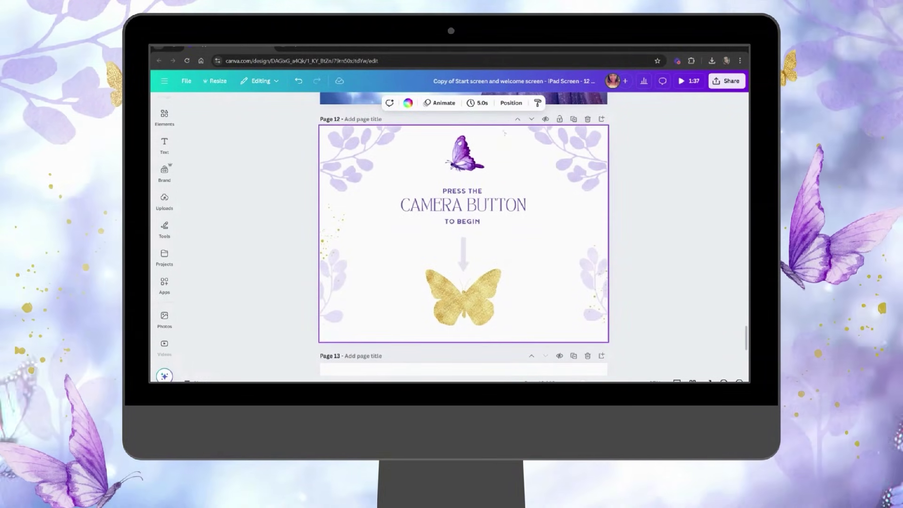
{"action": "left_click", "coordinate": [408, 102]}
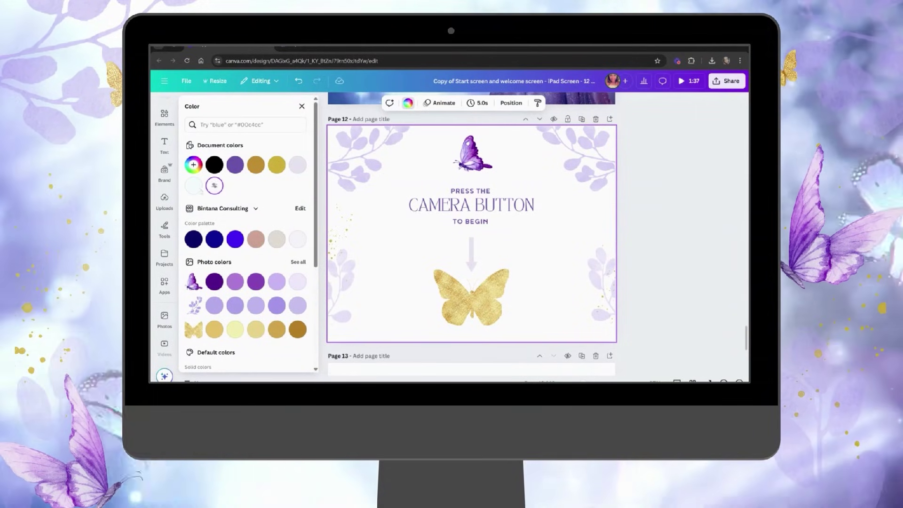
{"action": "left_click", "coordinate": [194, 185]}
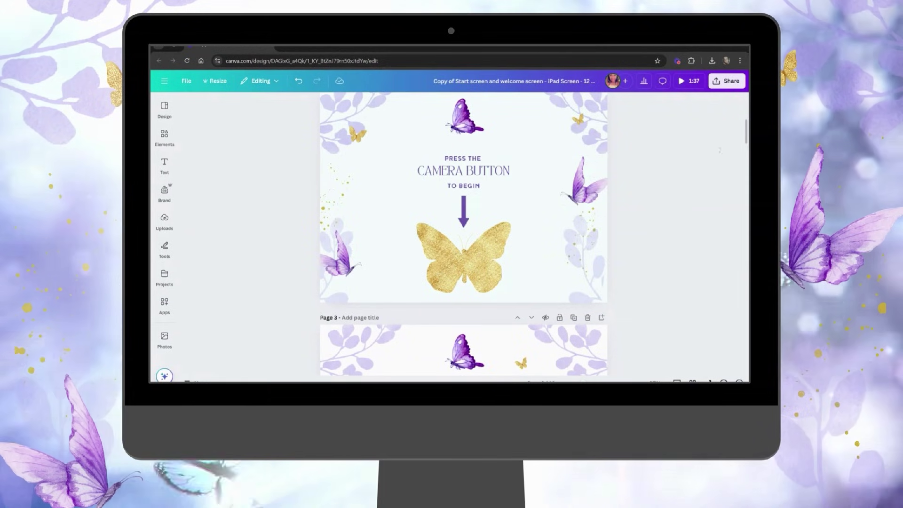
{"action": "left_click", "coordinate": [724, 82]}
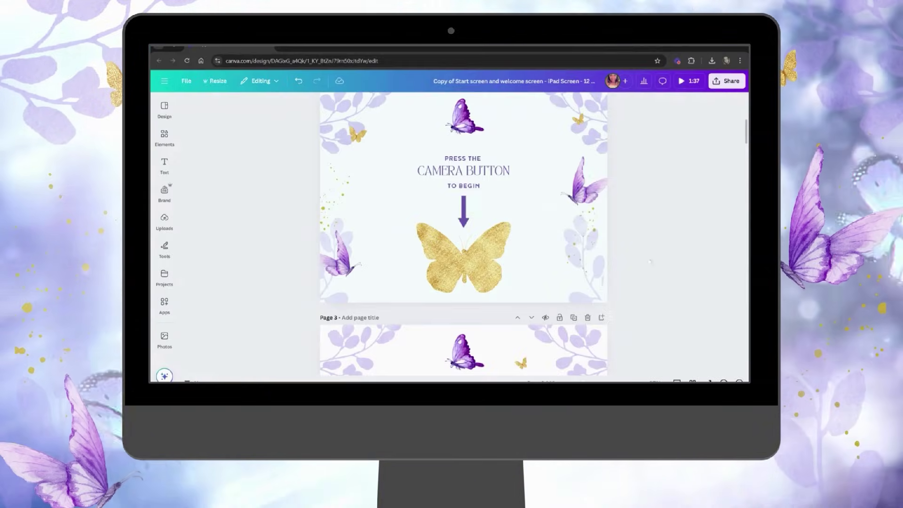
{"action": "left_click", "coordinate": [724, 82]}
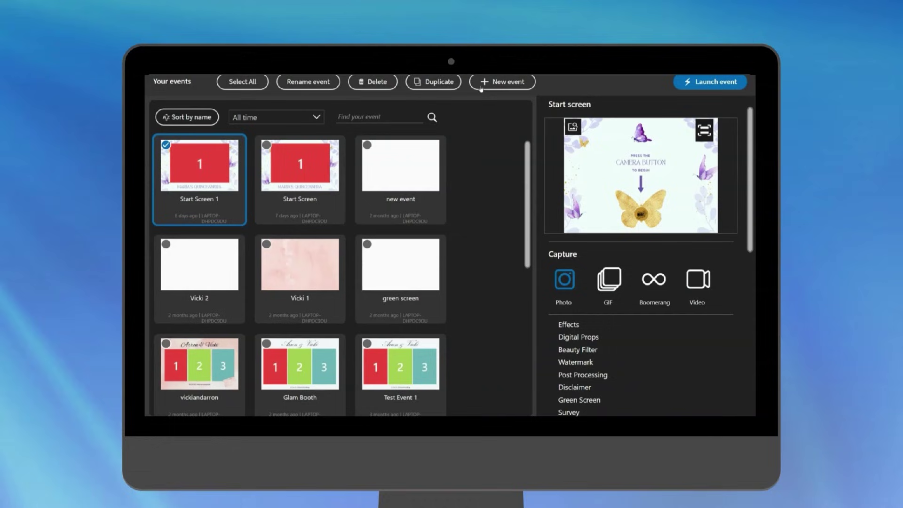
Step: Create a new event named 'Start Screen 2' and open its customization settings
{"action": "left_click", "coordinate": [481, 87]}
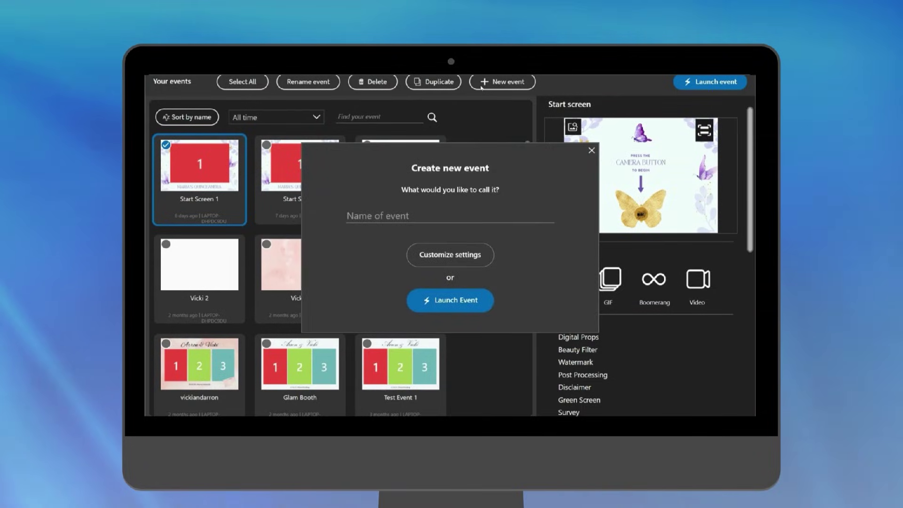
{"action": "type", "text": "Start"}
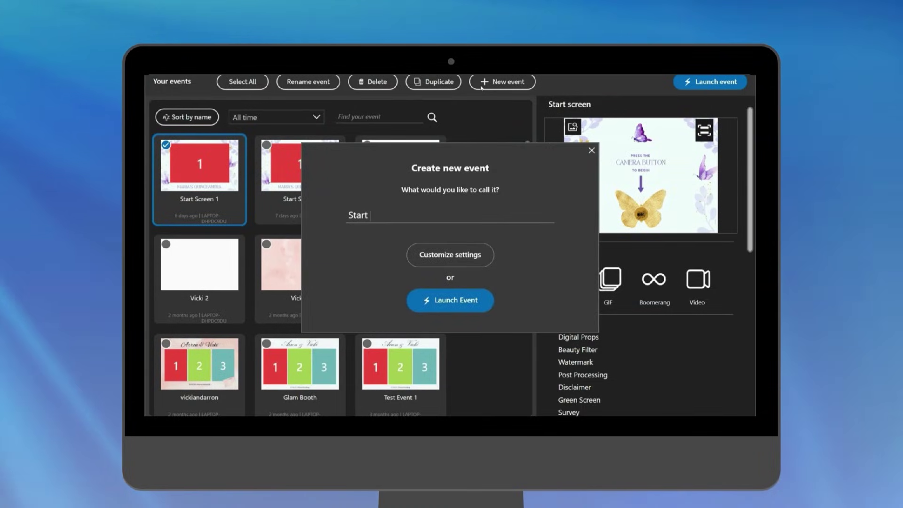
{"action": "type", "text": " Screen 2"}
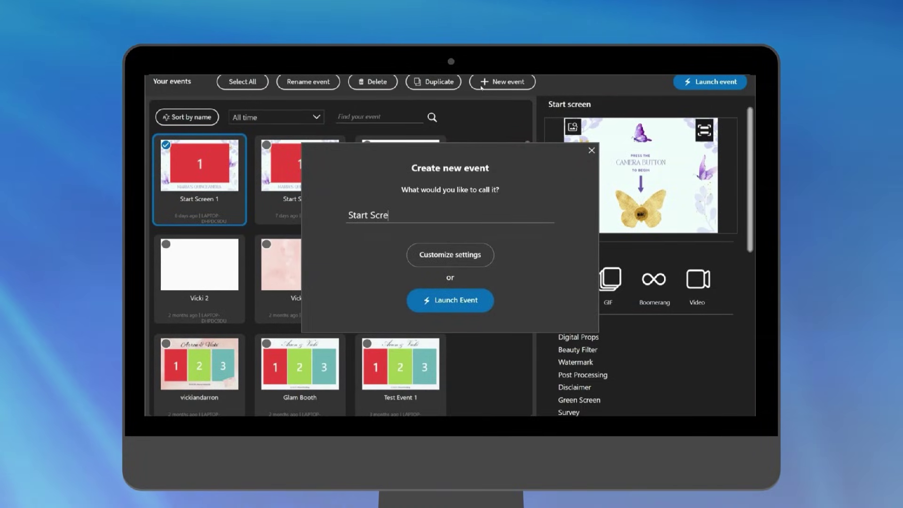
{"action": "left_click", "coordinate": [459, 256]}
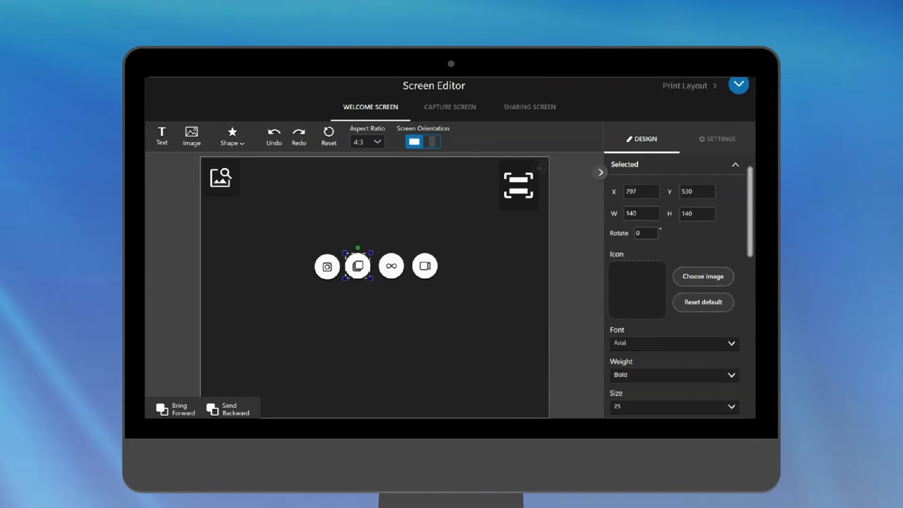
Step: Add 'Copy of Start screen….mp4' from Downloads and set it as the start screen video
{"action": "left_click", "coordinate": [711, 144]}
{"action": "scroll", "coordinate": [751, 190], "scroll_direction": "down", "scroll_amount": 5}
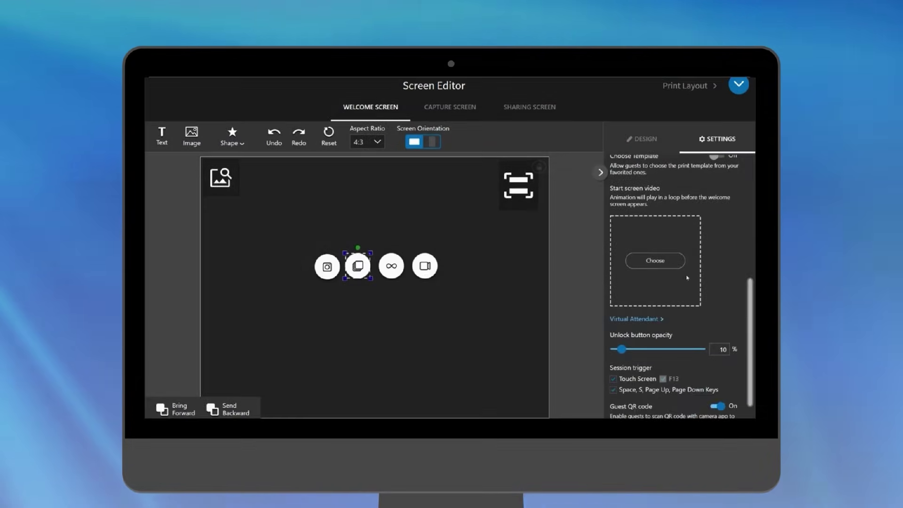
{"action": "left_click", "coordinate": [670, 263]}
{"action": "left_click", "coordinate": [198, 131]}
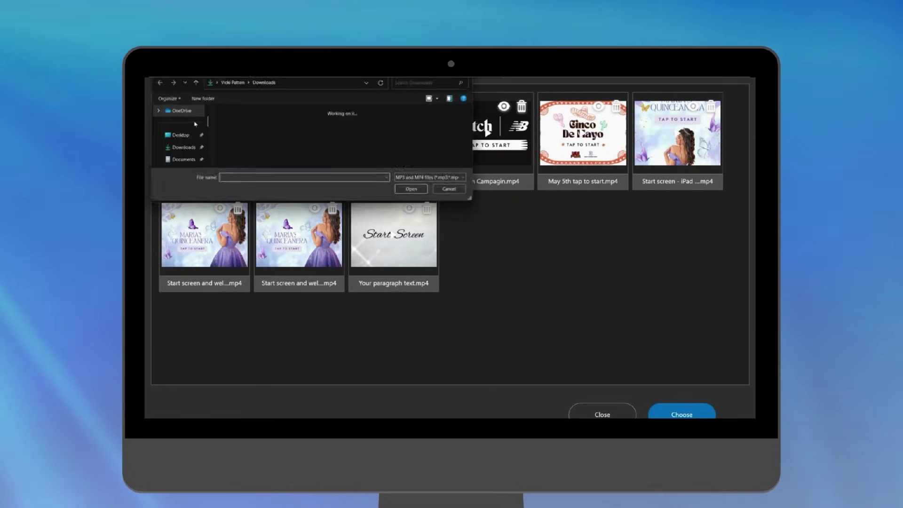
{"action": "left_click", "coordinate": [220, 142]}
{"action": "left_click", "coordinate": [417, 191]}
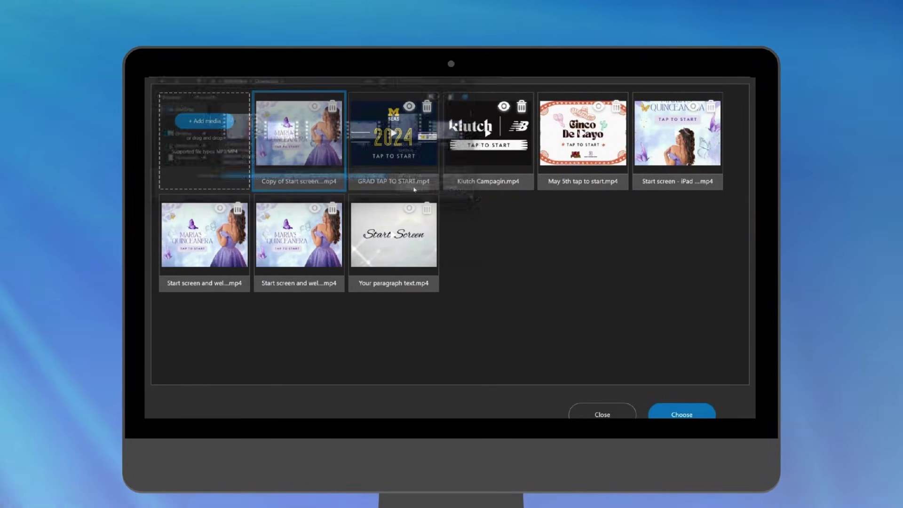
{"action": "left_click", "coordinate": [307, 147]}
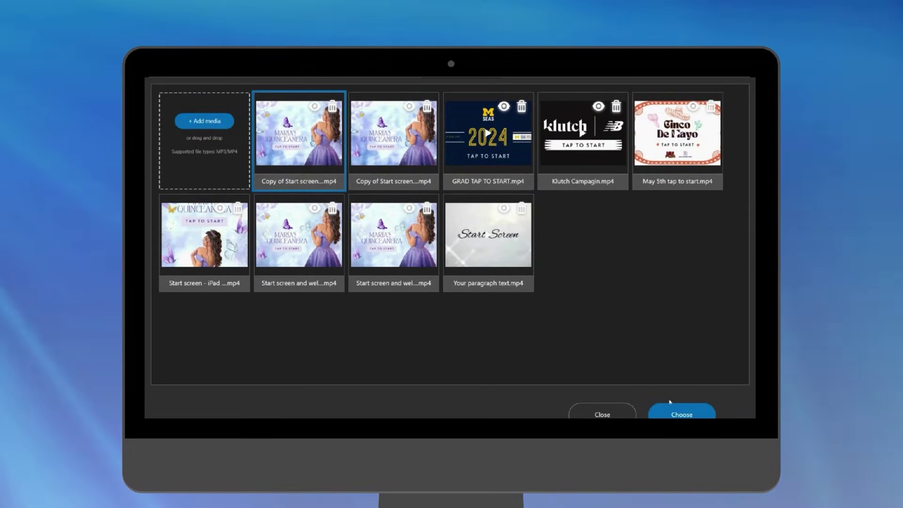
{"action": "left_click", "coordinate": [678, 414]}
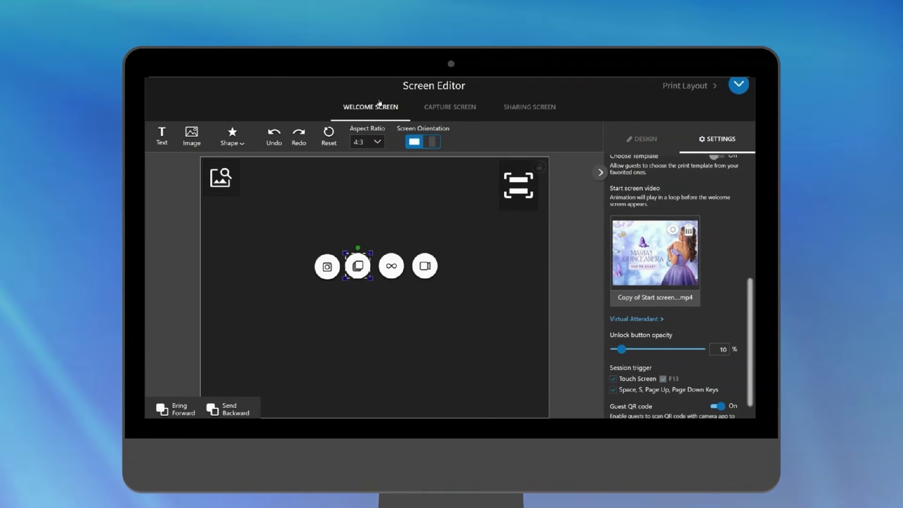
Step: Load 'Welcome Screen (3)' from Downloads as the welcome screen background image
{"action": "left_click", "coordinate": [192, 136]}
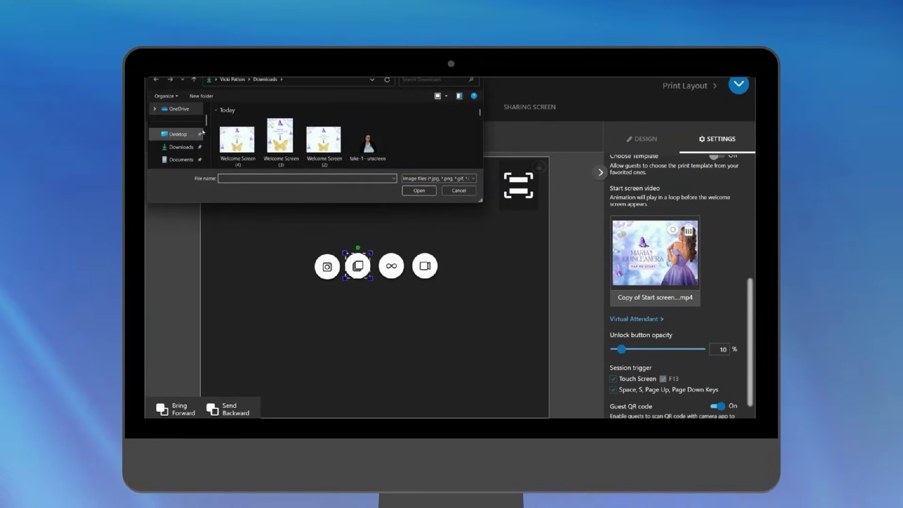
{"action": "left_click", "coordinate": [280, 136]}
{"action": "left_click", "coordinate": [419, 190]}
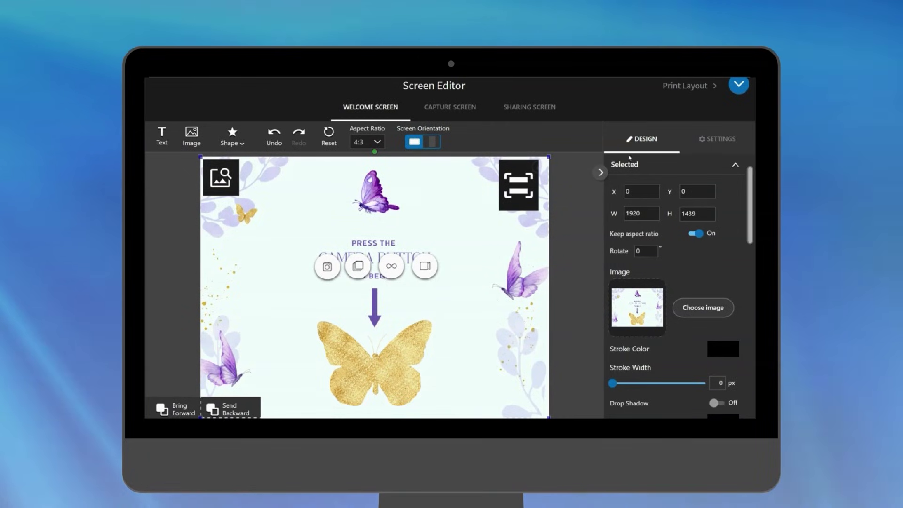
{"action": "left_click", "coordinate": [738, 85]}
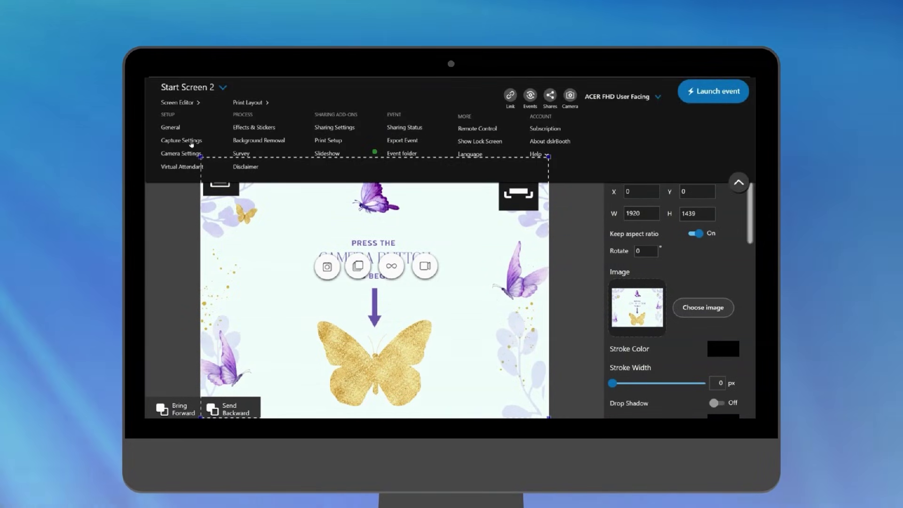
Step: Disable GIF and Boomerang in Capture Settings, leaving only photo capture
{"action": "left_click", "coordinate": [182, 140]}
{"action": "left_click", "coordinate": [408, 144]}
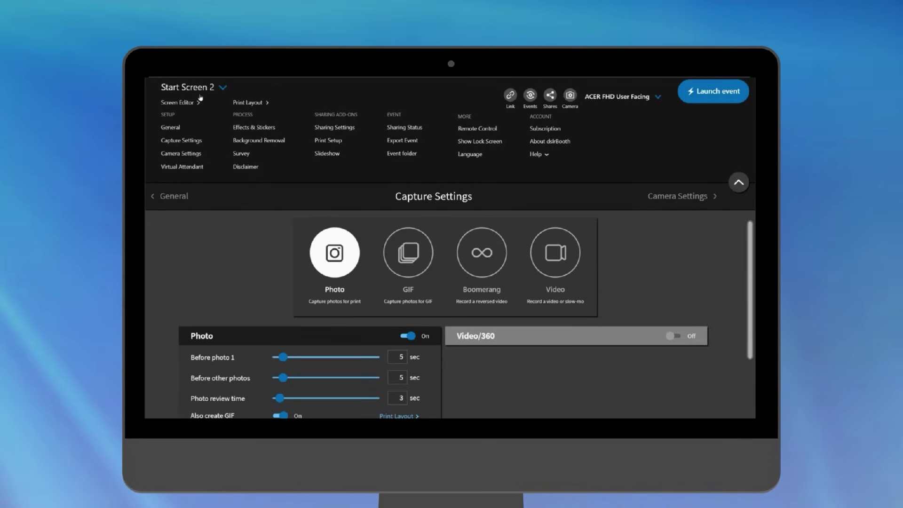
{"action": "left_click", "coordinate": [191, 102]}
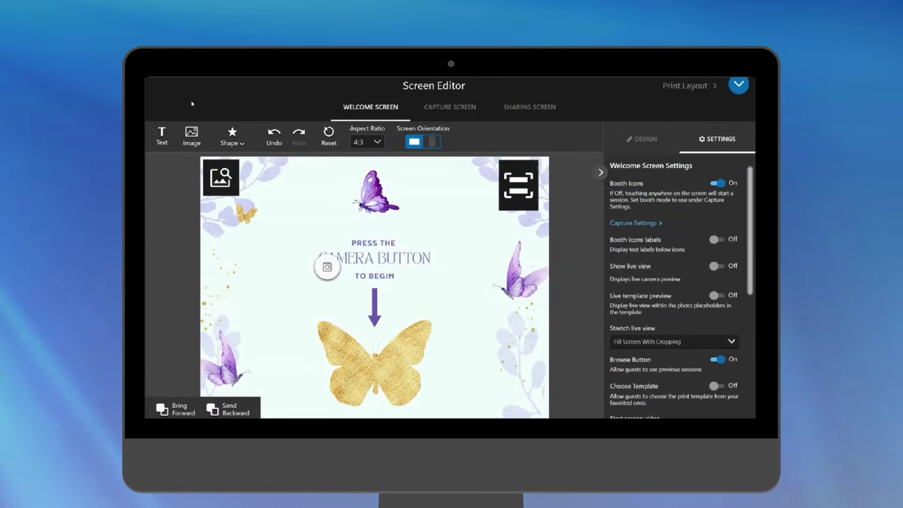
Step: Centre the camera button on the gold butterfly and replace its icon with 'custom button'
{"action": "left_click", "coordinate": [328, 267]}
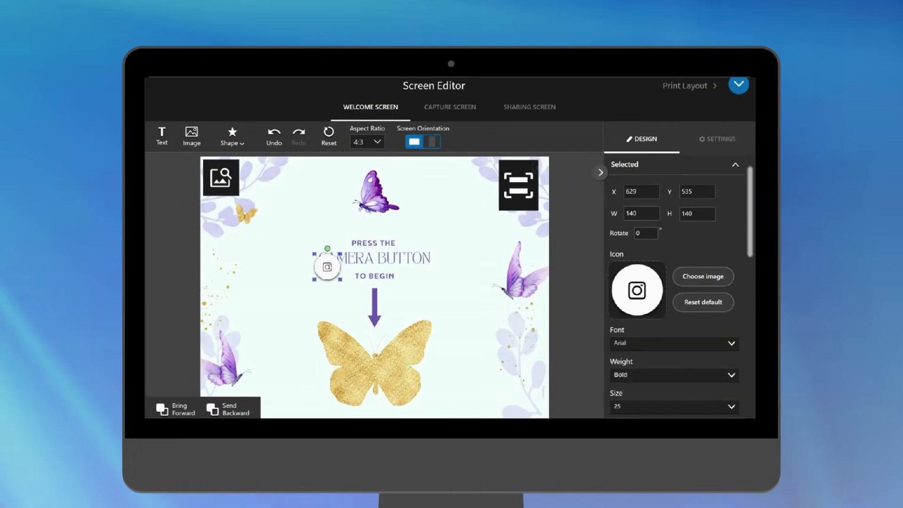
{"action": "left_click_drag", "start_coordinate": [366, 367], "coordinate": [378, 374]}
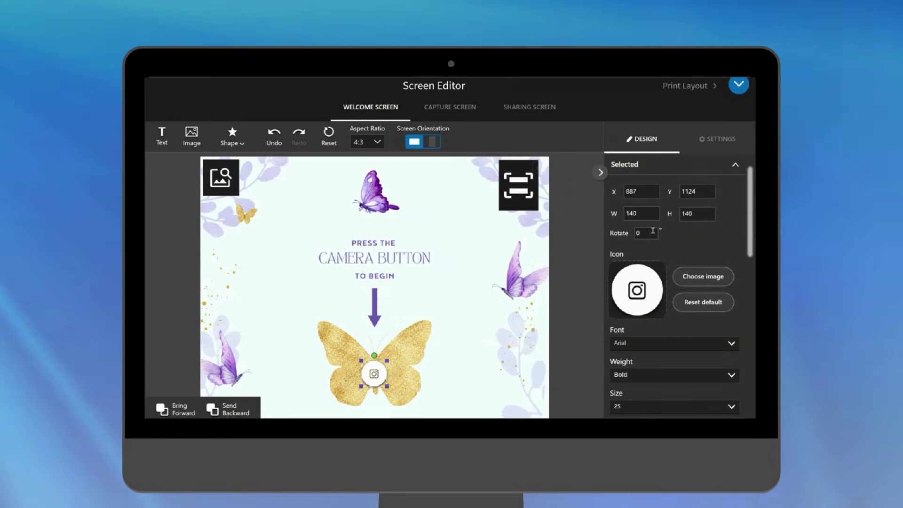
{"action": "left_click", "coordinate": [693, 282]}
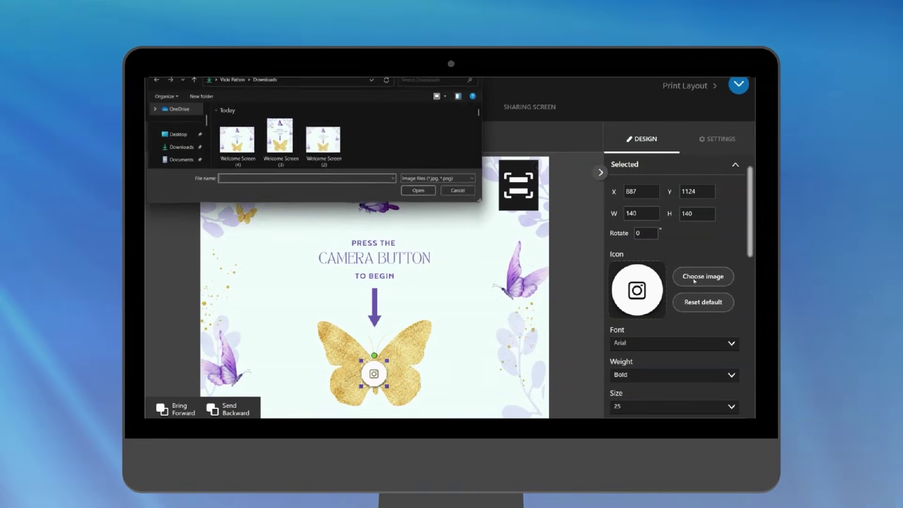
{"action": "scroll", "coordinate": [479, 113], "scroll_direction": "down", "scroll_amount": 3}
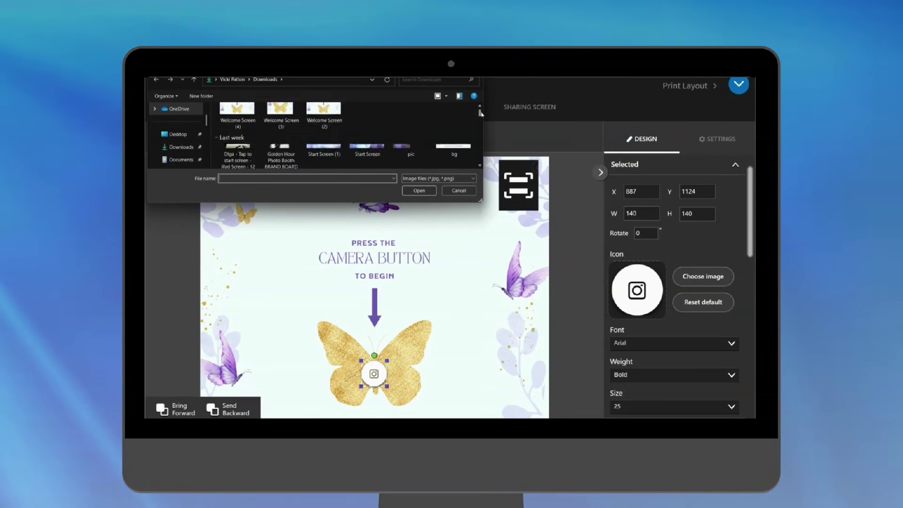
{"action": "left_click", "coordinate": [324, 125]}
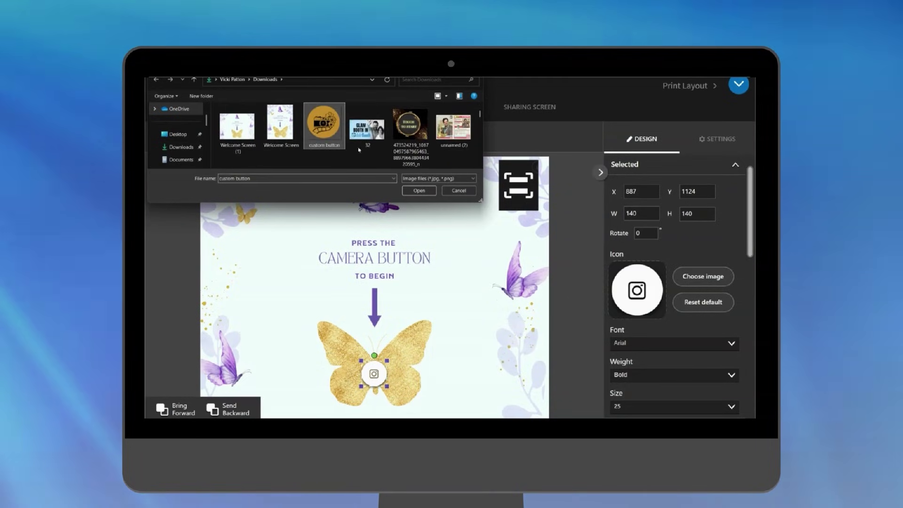
{"action": "left_click", "coordinate": [419, 191]}
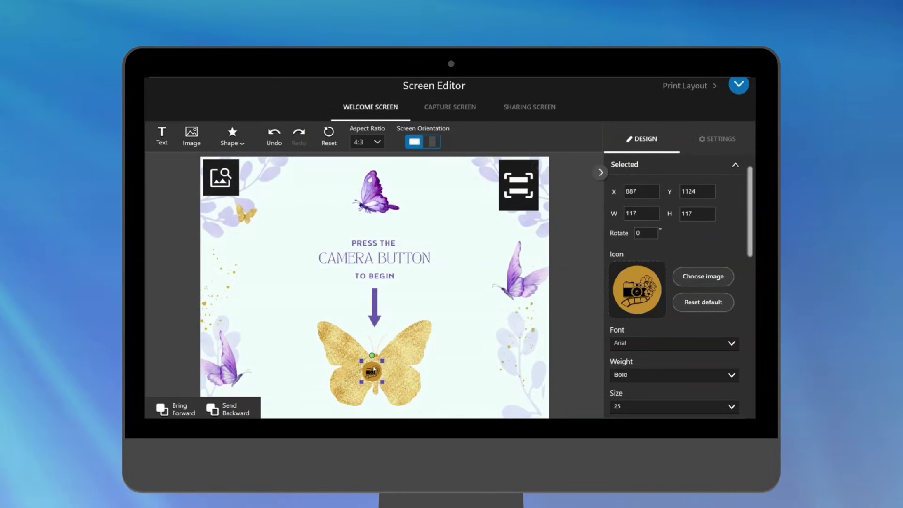
{"action": "left_click_drag", "start_coordinate": [373, 370], "coordinate": [376, 369]}
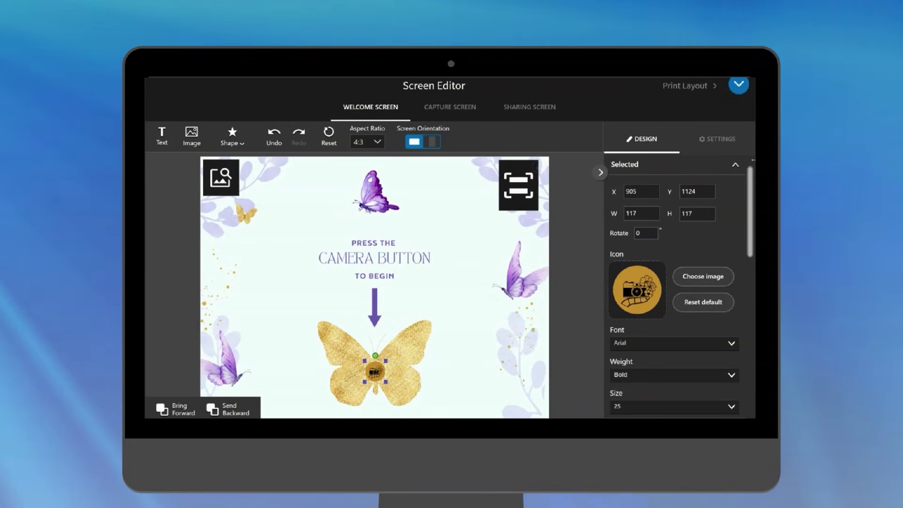
{"action": "left_click", "coordinate": [720, 139]}
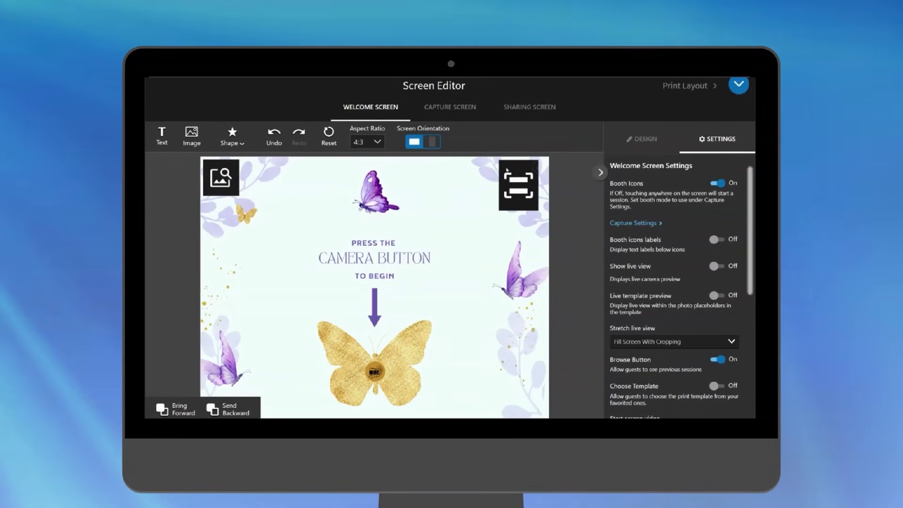
Step: Launch the Start Screen 2 event to play its quinceañera start video
{"action": "left_click", "coordinate": [737, 86]}
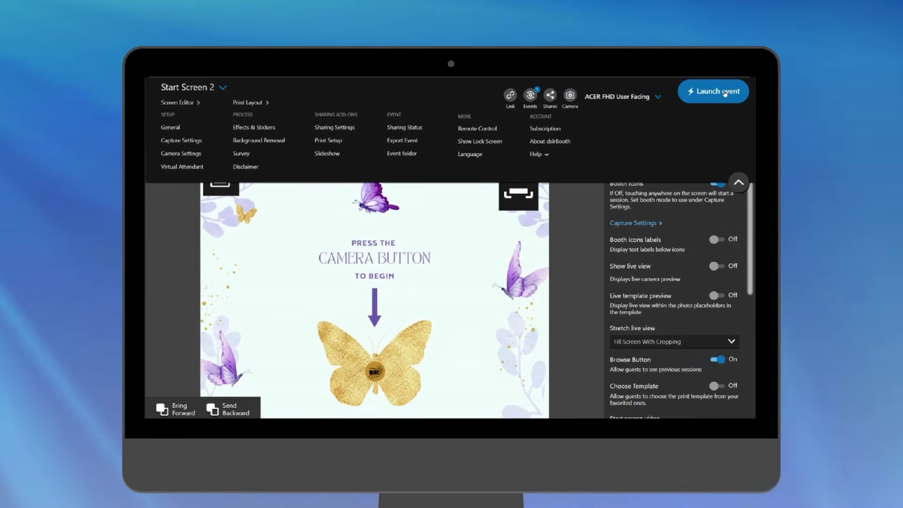
{"action": "left_click", "coordinate": [725, 92]}
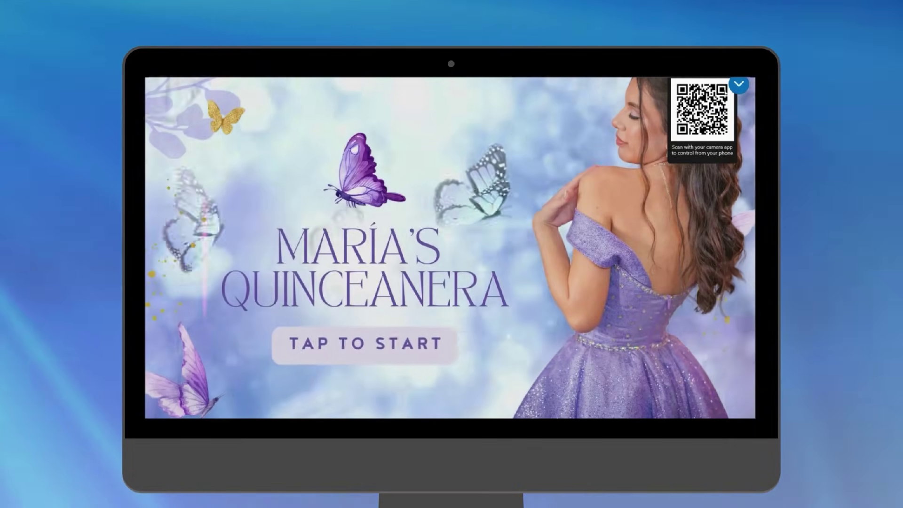